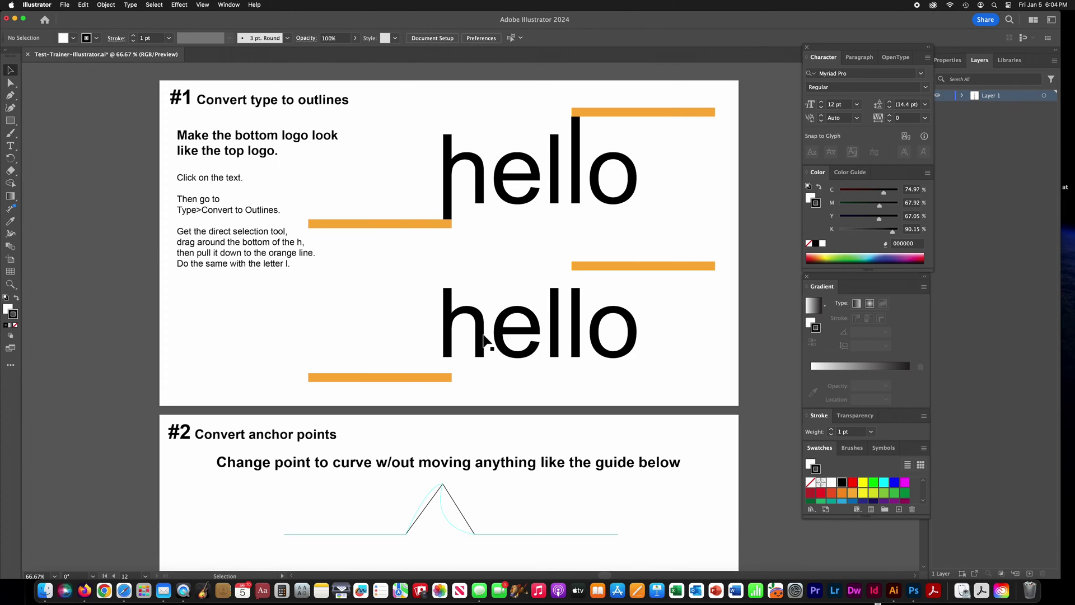
- Convert the bottom 'hello' text to outlines with Type > Create Outlines
left_click(484, 339)
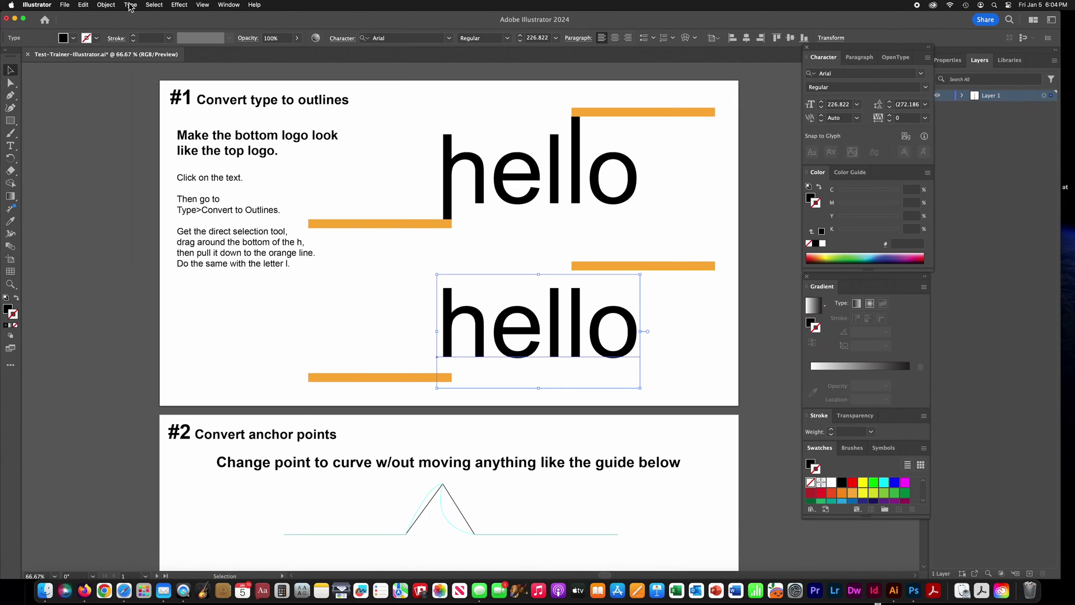
left_click(130, 6)
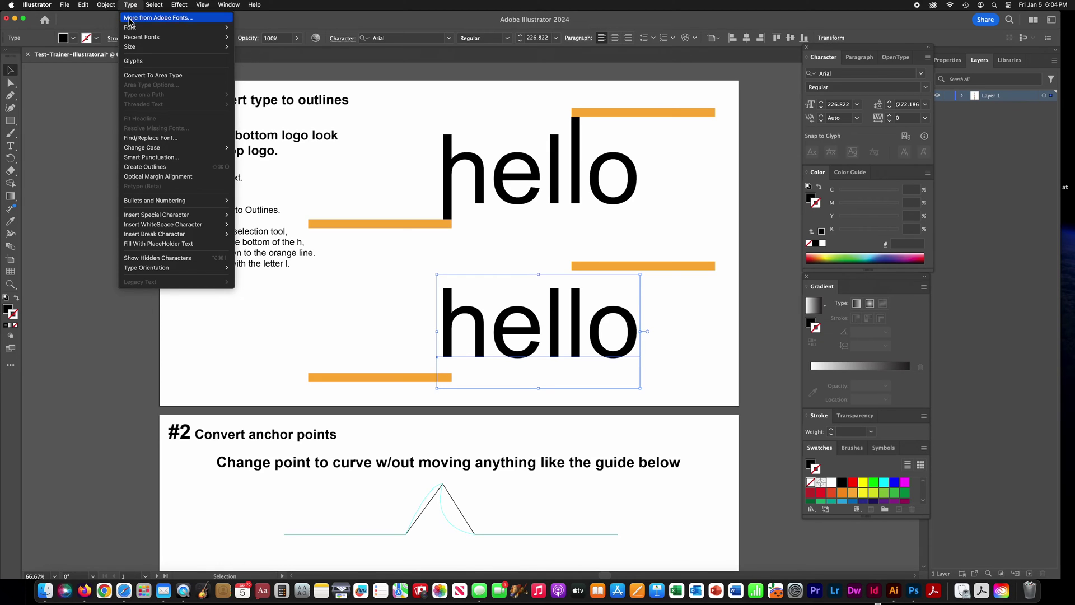
left_click(162, 168)
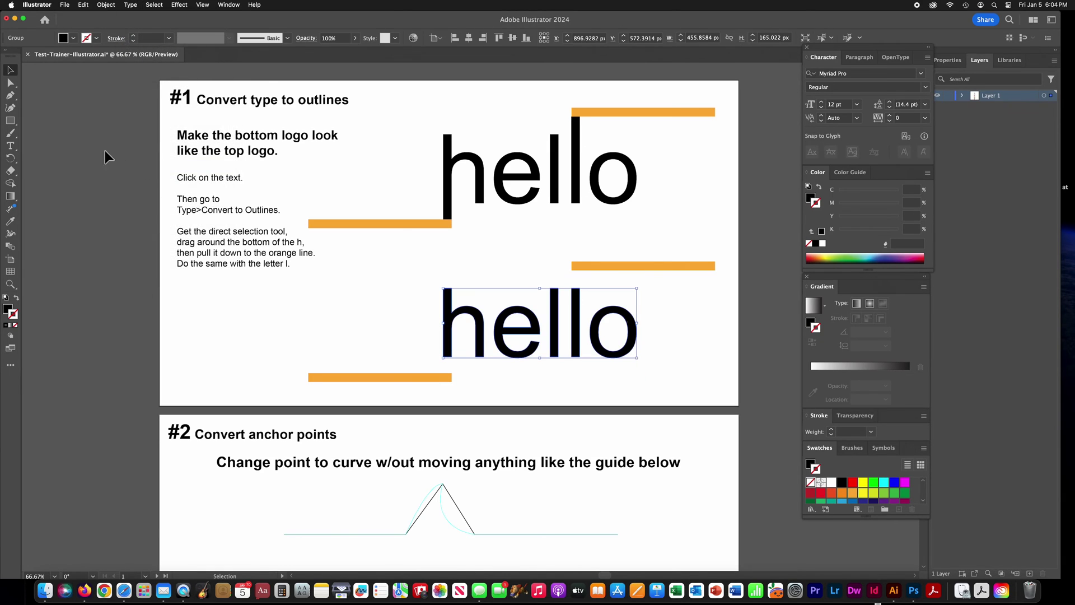
- Marquee-select the h stem's bottom anchors and stretch the stem down to the lower orange line
left_click(10, 84)
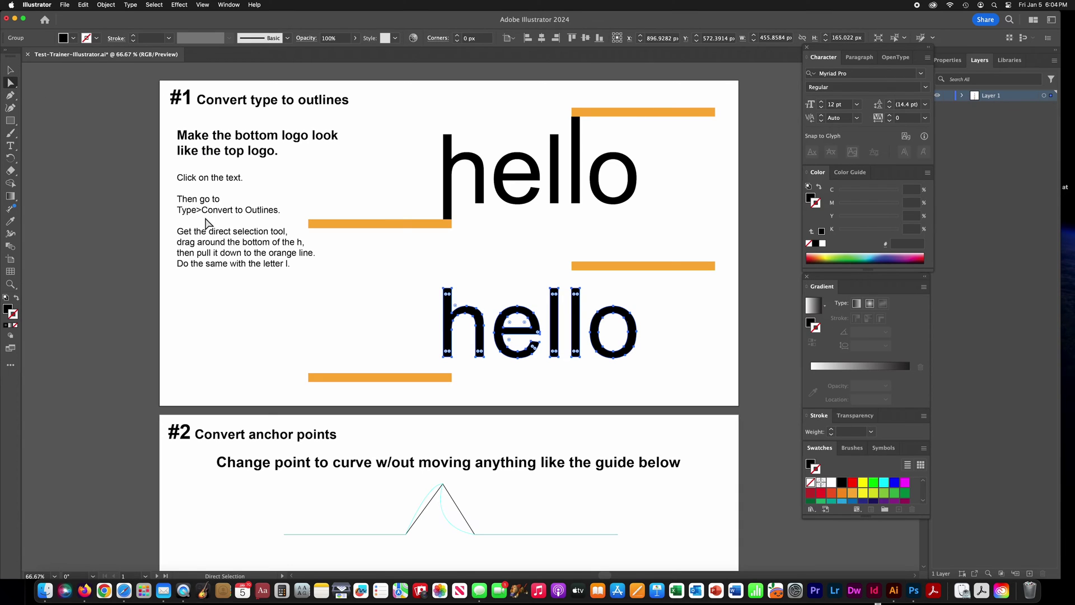
left_click(413, 351)
left_click_drag(419, 353, 453, 375)
mouse_move(569, 278)
left_mouse_down()
mouse_move(579, 296)
mouse_move(580, 274)
left_mouse_up()
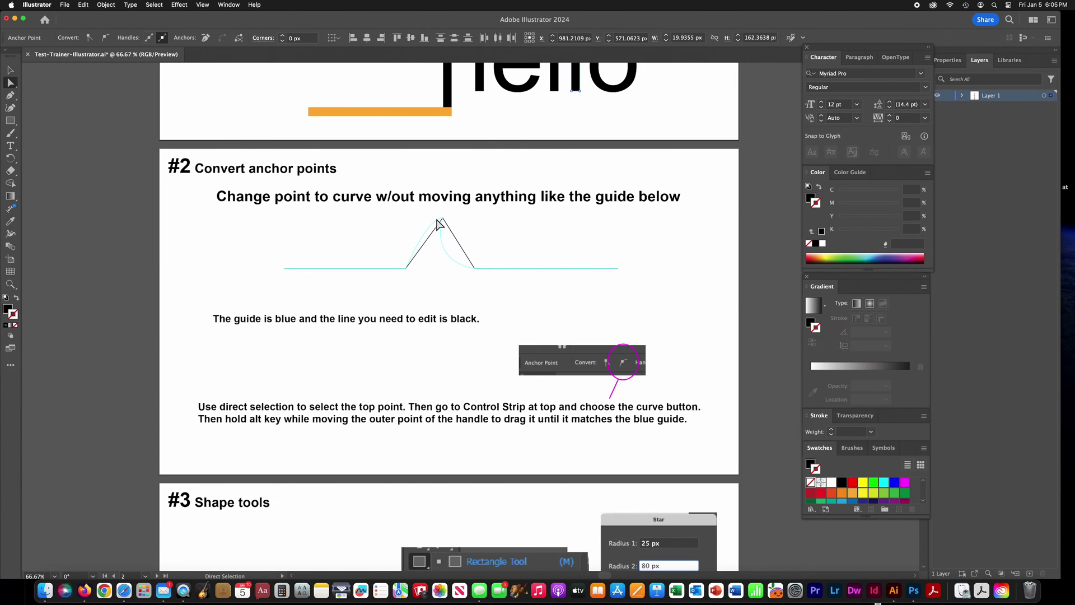
- Make the black line's top anchor smooth and bend its right handle to follow the blue guide
left_click(444, 220)
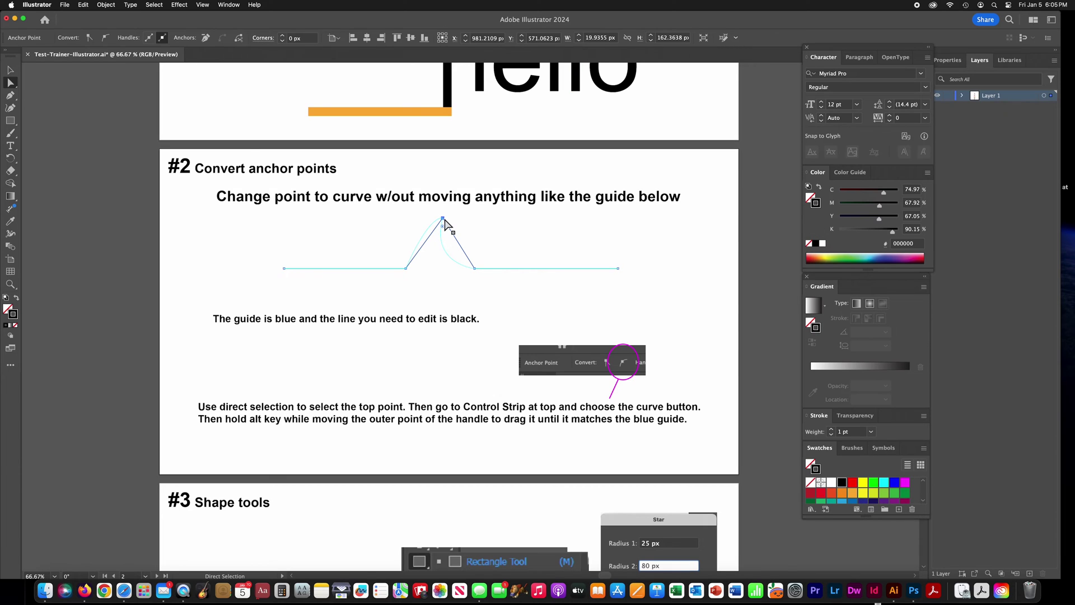
left_click(104, 40)
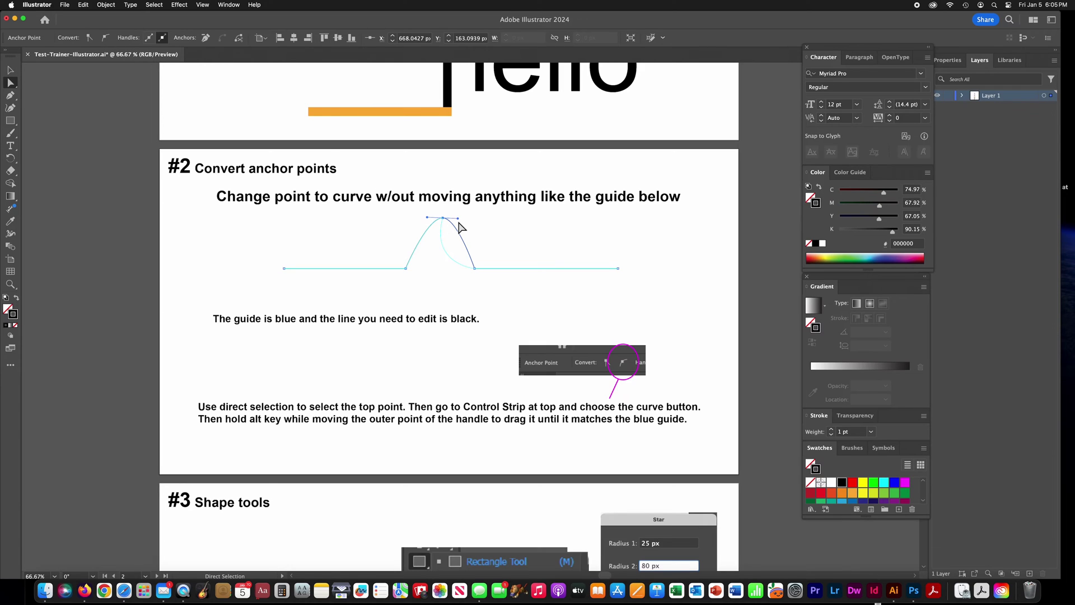
key("alt")
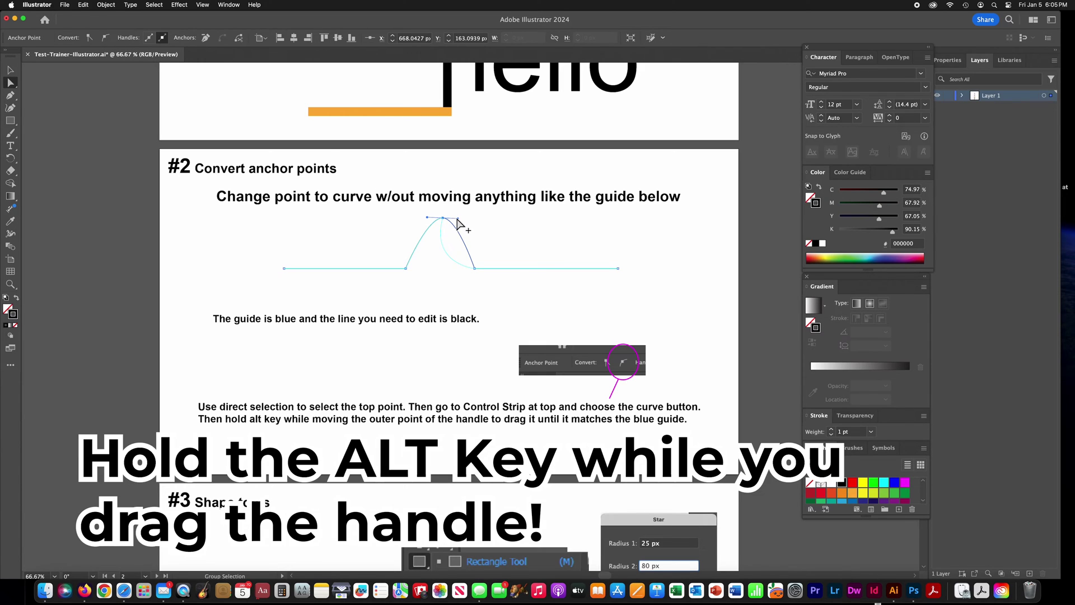
left_click_drag(457, 218, 449, 225)
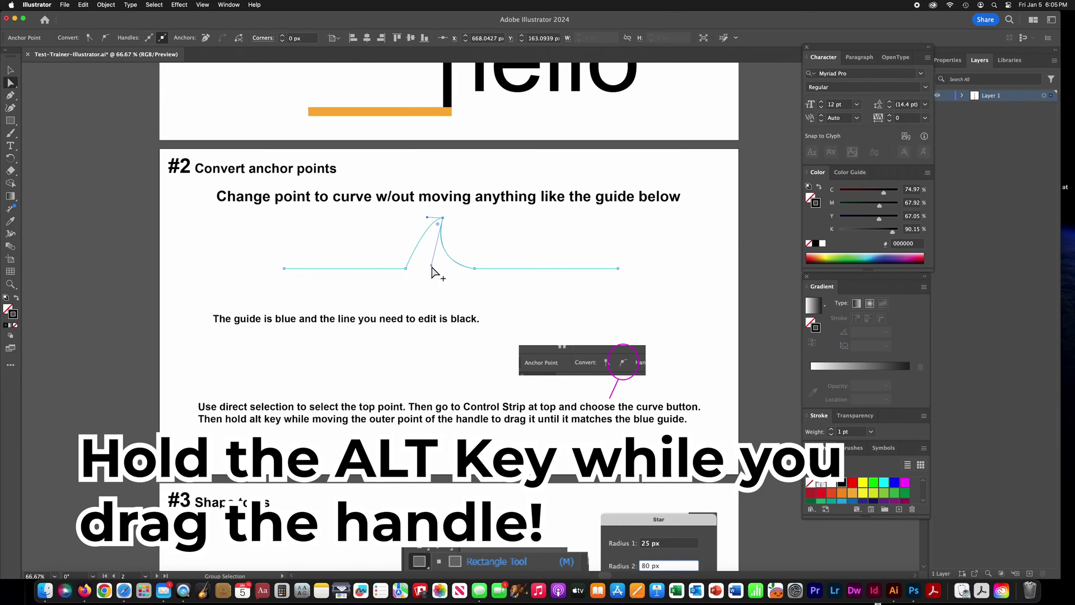
left_click(229, 240)
- Create an 8-point star with Radius 2 set to 80 px
scroll(233, 245, "down", 8)
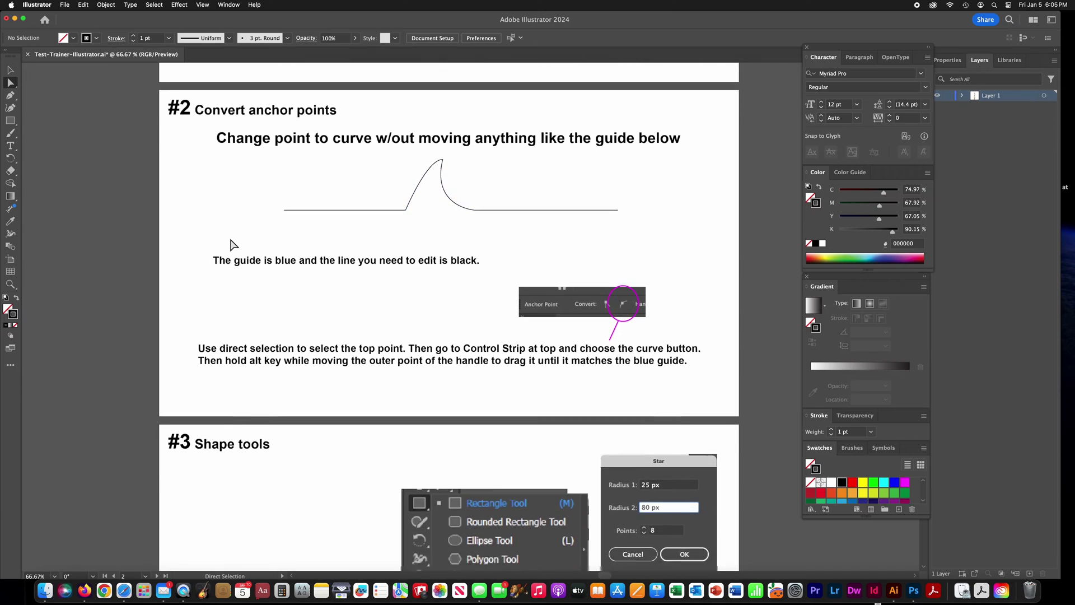
scroll(234, 244, "down", 4)
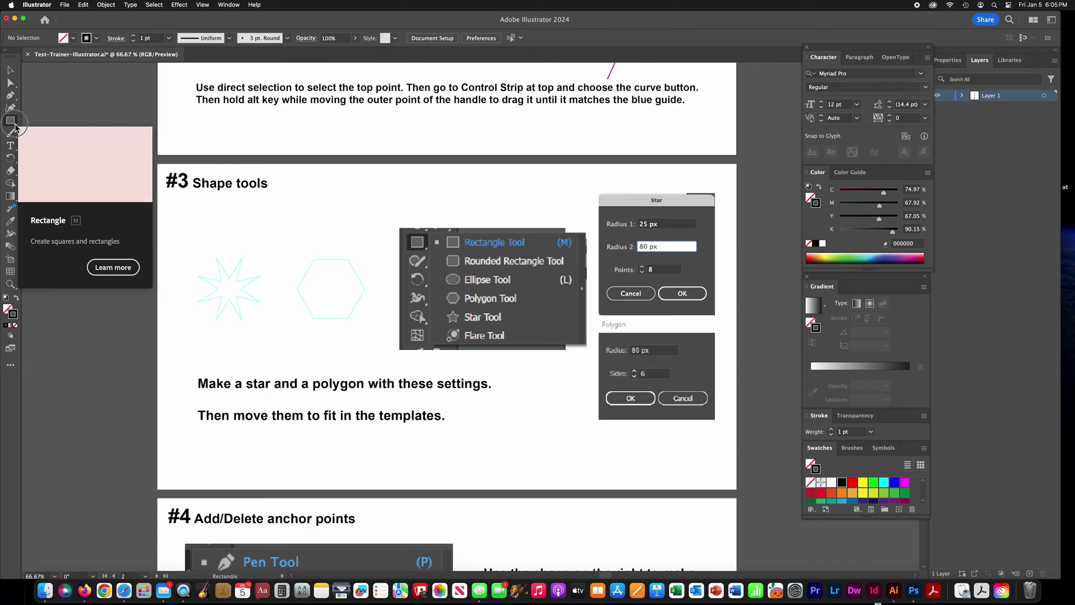
left_click_drag(10, 120, 35, 158)
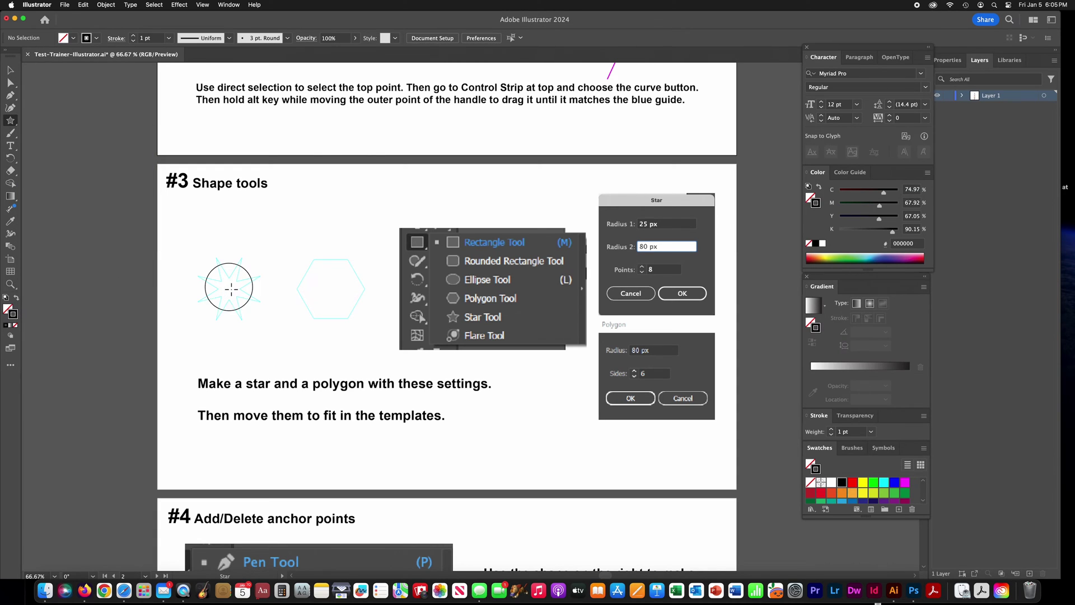
left_click(231, 289)
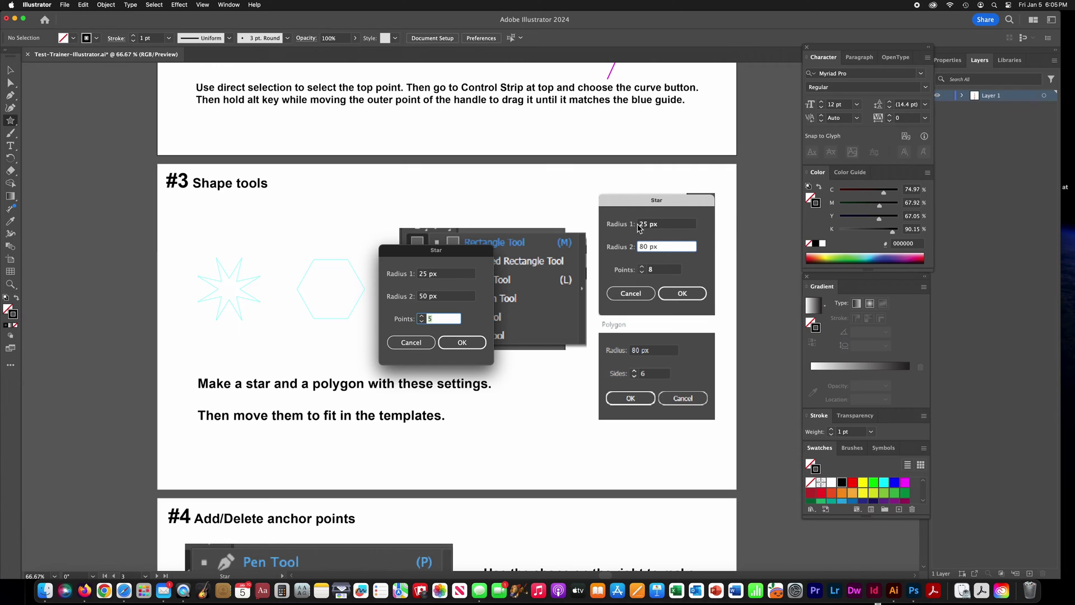
left_click_drag(436, 299, 387, 297)
type("80x")
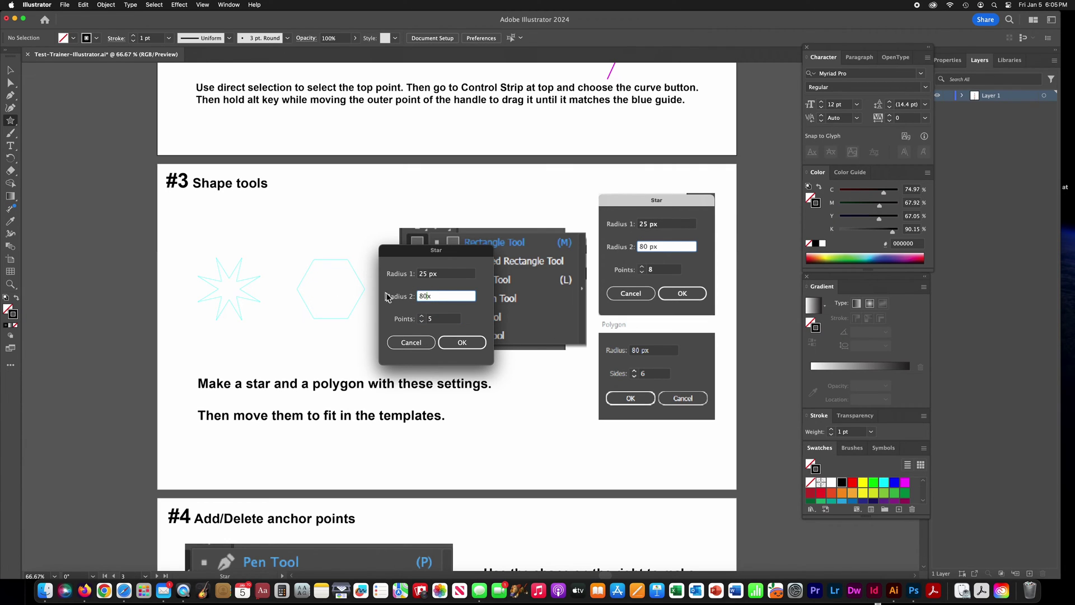
key("Tab")
type("8")
left_click(462, 342)
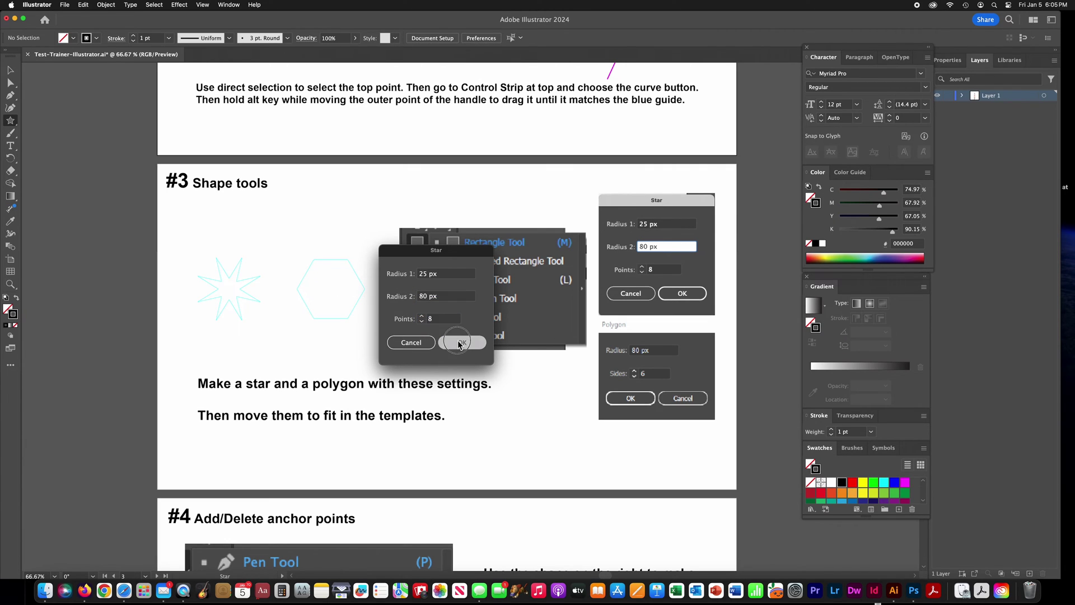
- Move the new star onto the star template in section #3
left_click(10, 70)
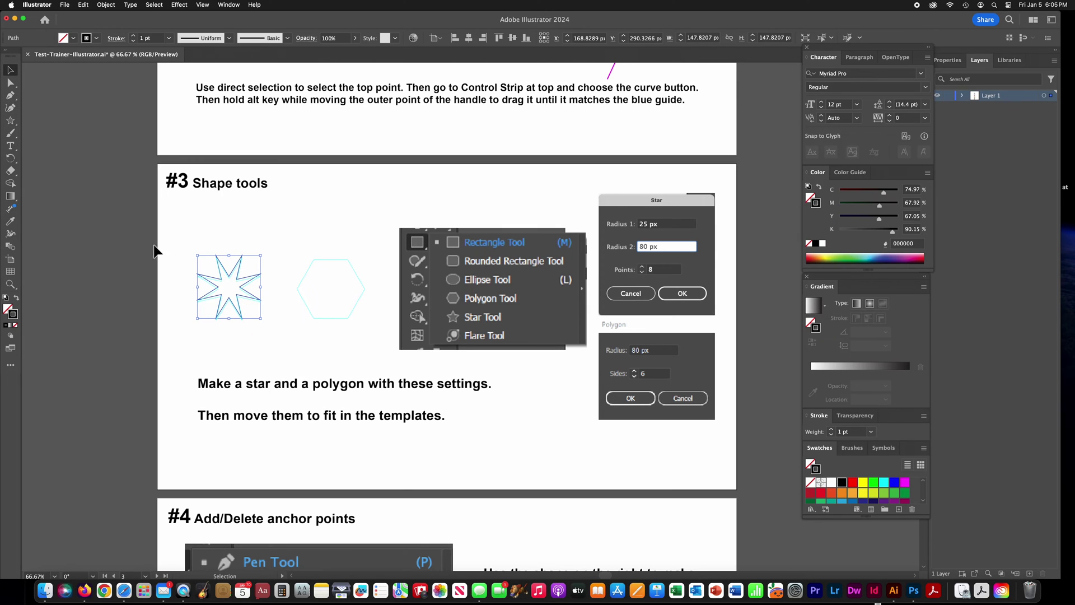
left_click_drag(213, 284, 216, 283)
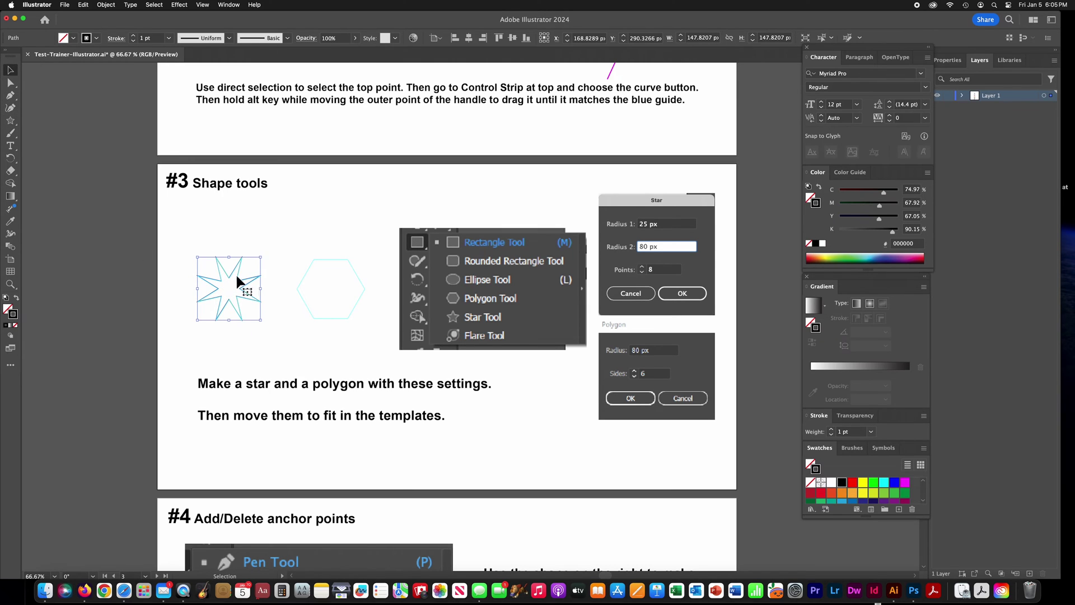
left_click(292, 235)
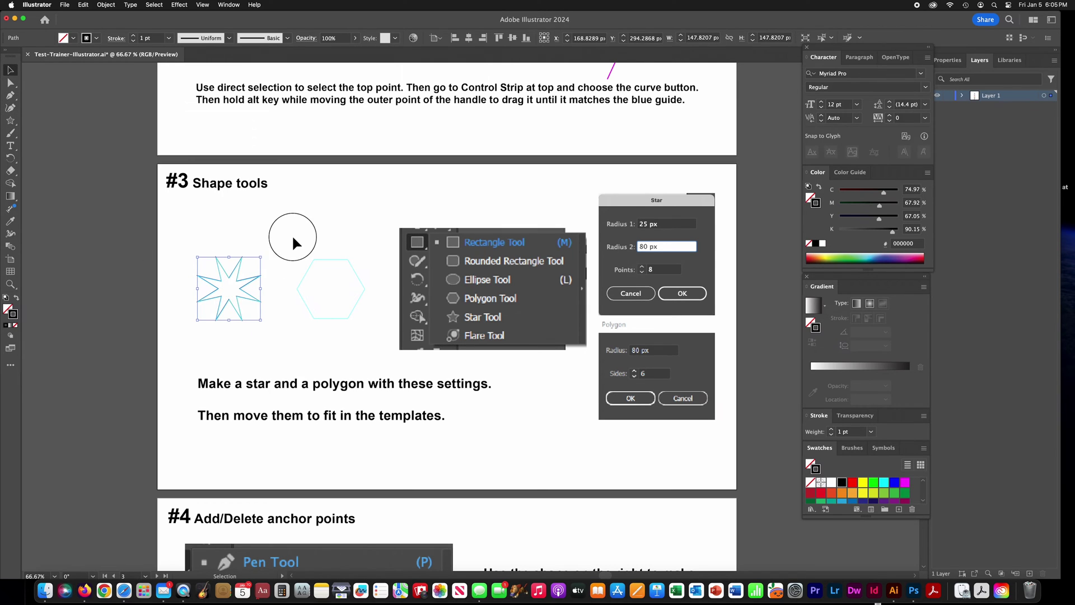
left_click(12, 122)
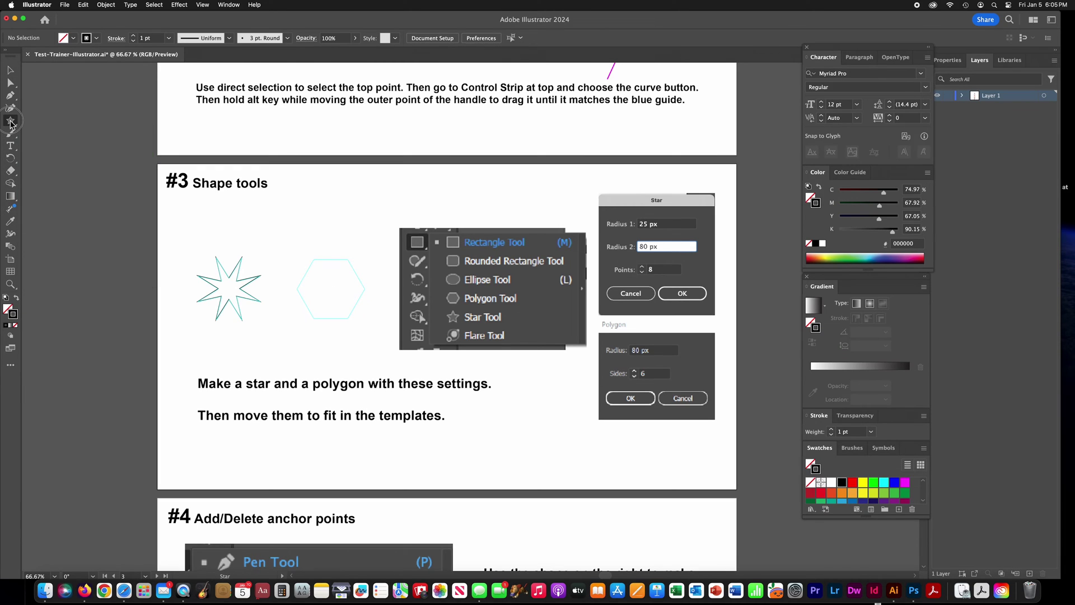
- Create a 6-sided polygon with an 80 px radius and drag it onto the hexagon template
left_click_drag(11, 122, 53, 150)
left_click(332, 285)
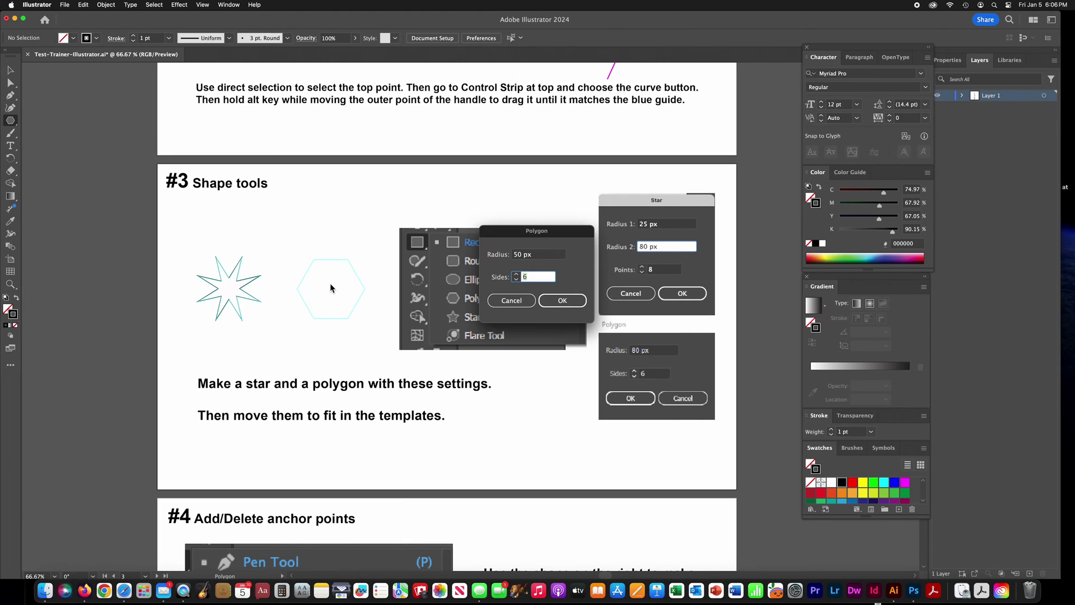
left_click(539, 259)
type("80")
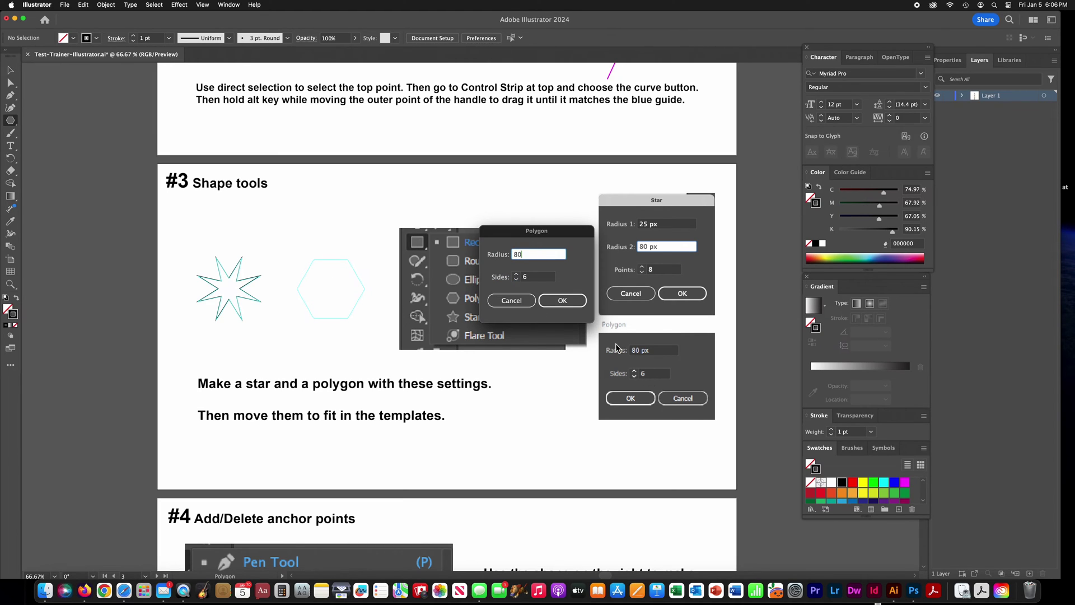
left_click(562, 300)
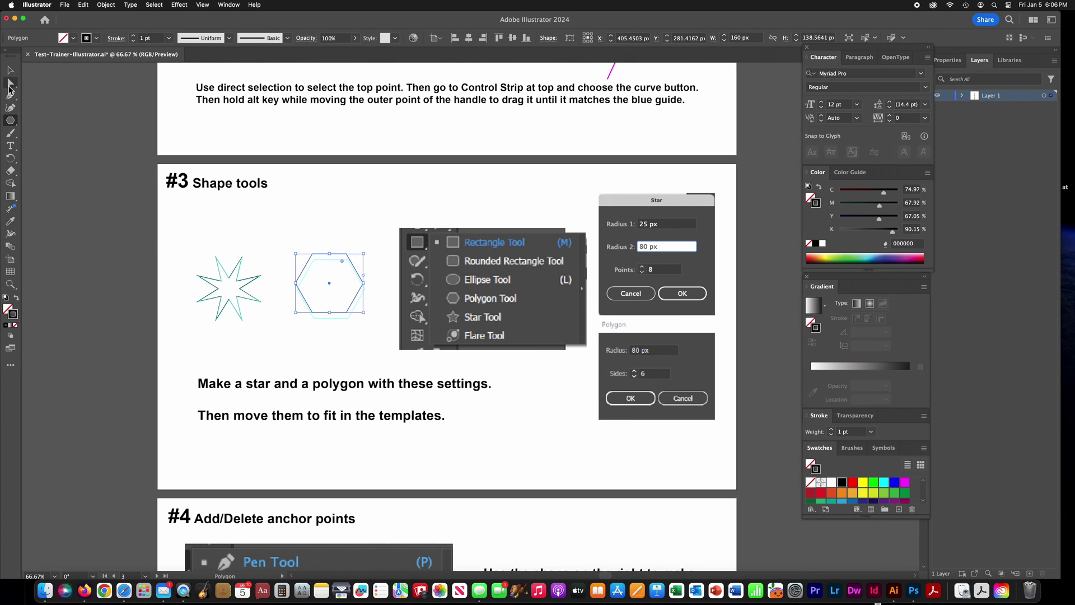
key("v")
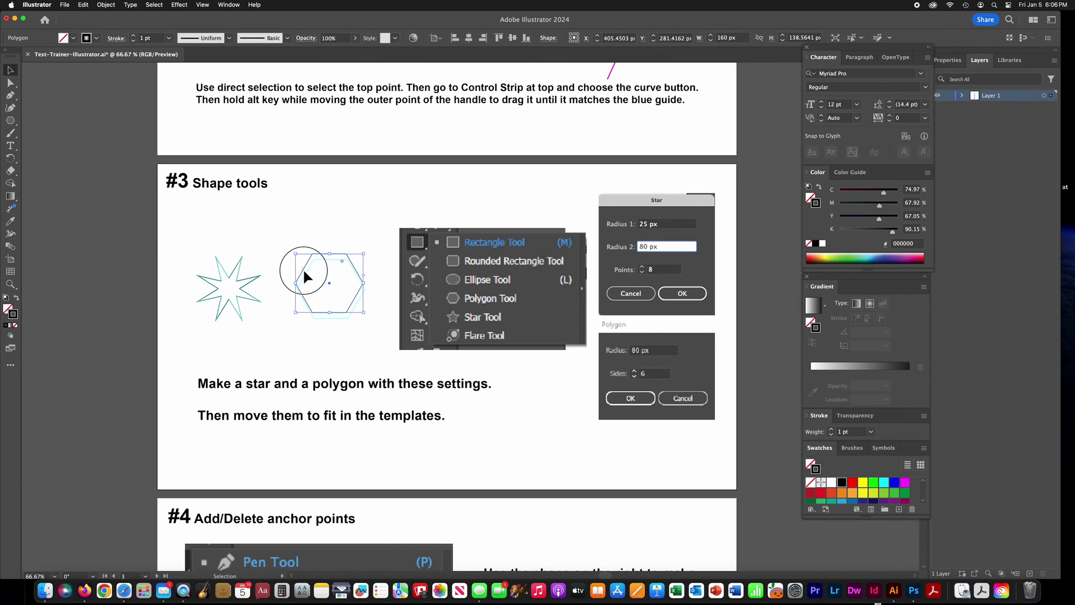
left_click_drag(301, 271, 296, 147)
left_click(281, 264)
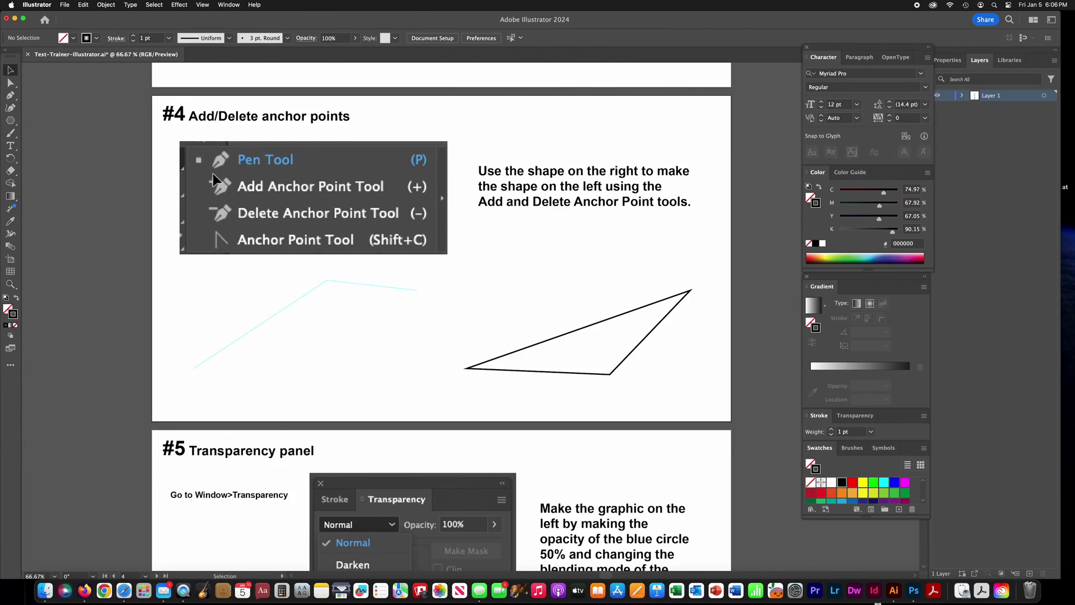
- Delete the triangle's bottom anchor, add a mid-line anchor, and drag it up-left into a peak
left_click(10, 364)
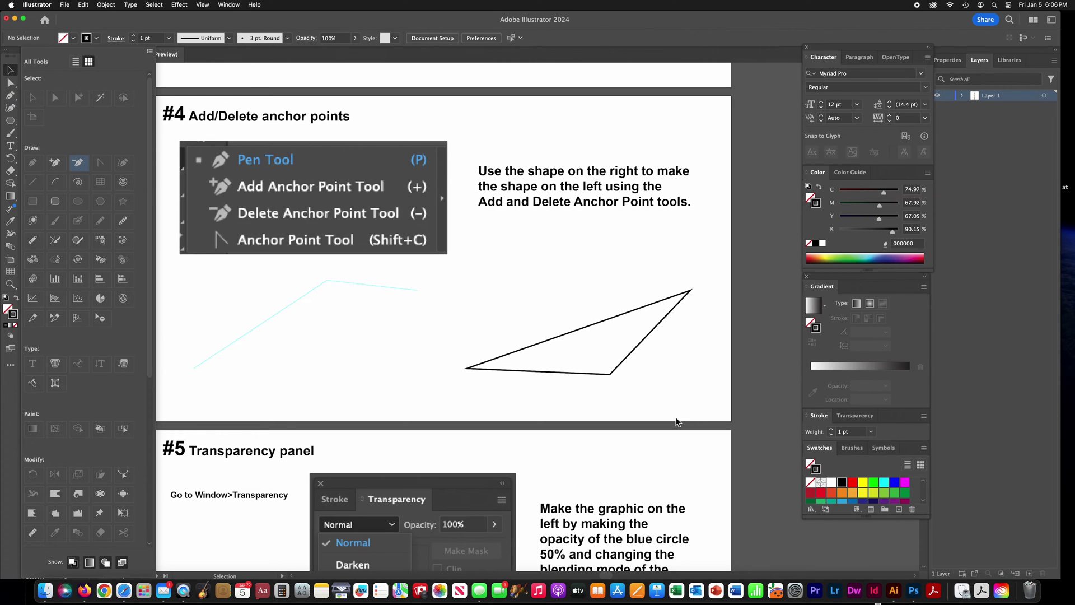
key("minus")
left_click(610, 374)
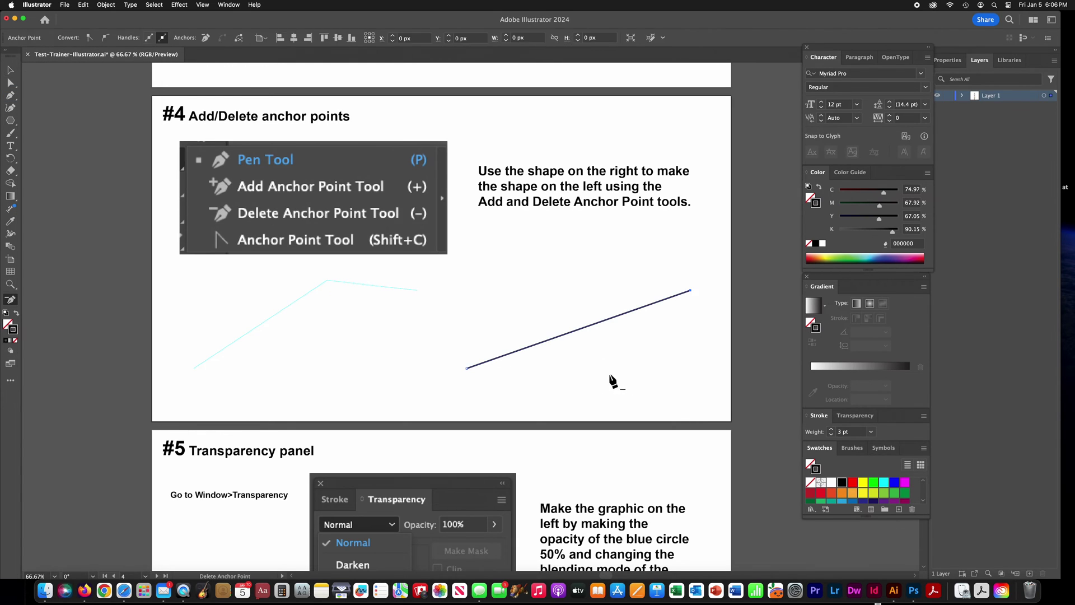
left_click(10, 381)
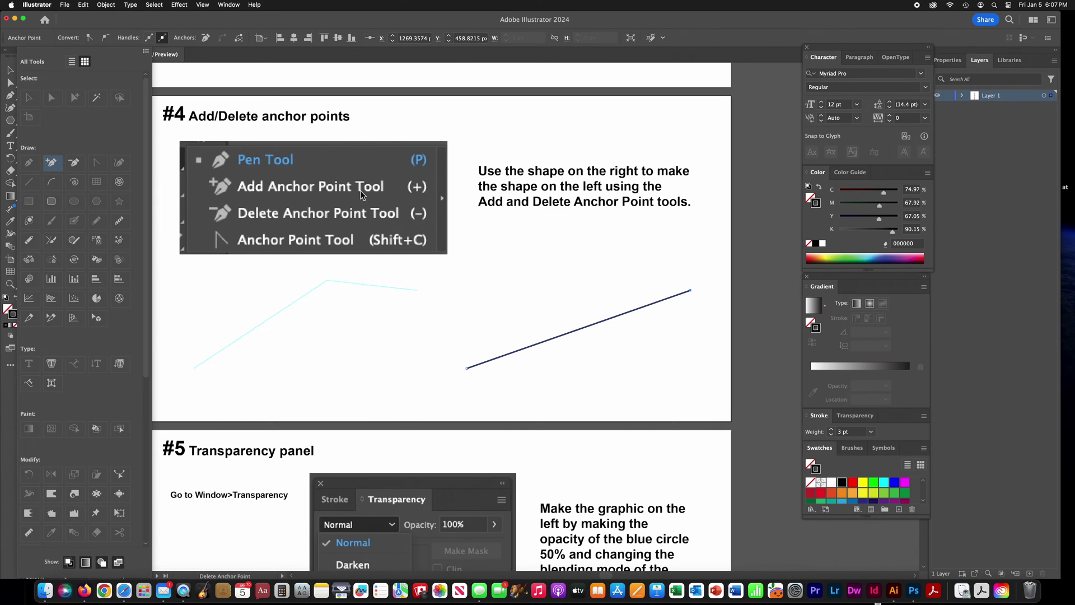
key("plus")
left_click(606, 322)
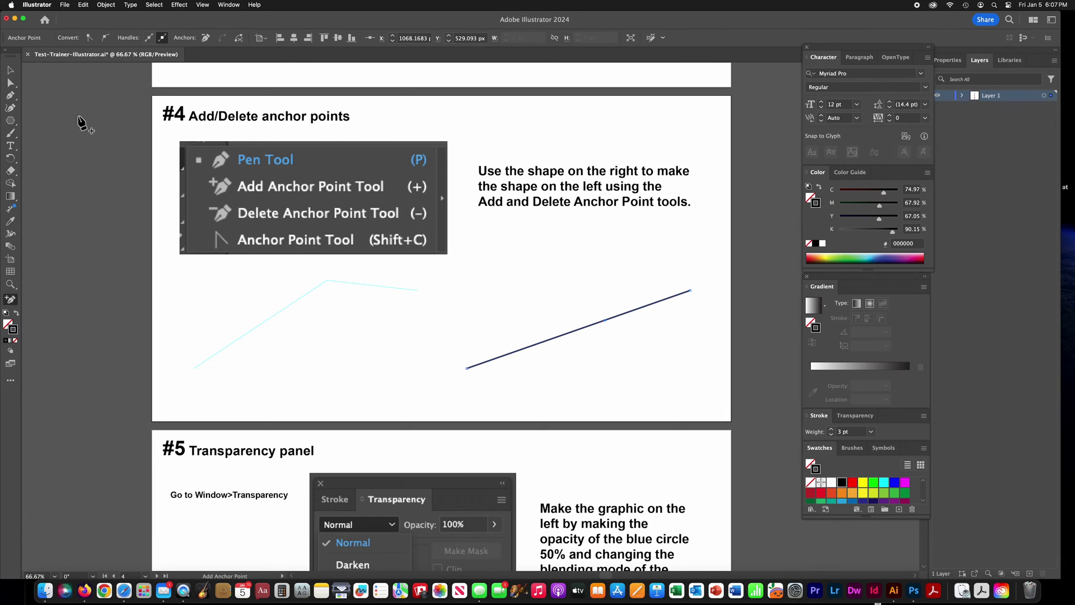
left_click(15, 86)
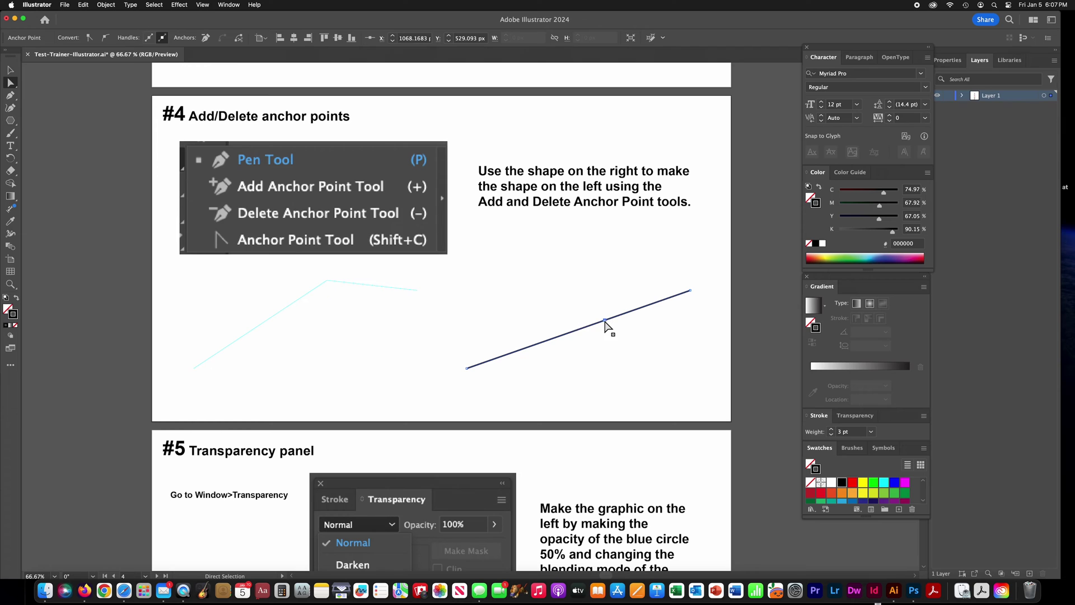
left_click_drag(606, 321, 578, 272)
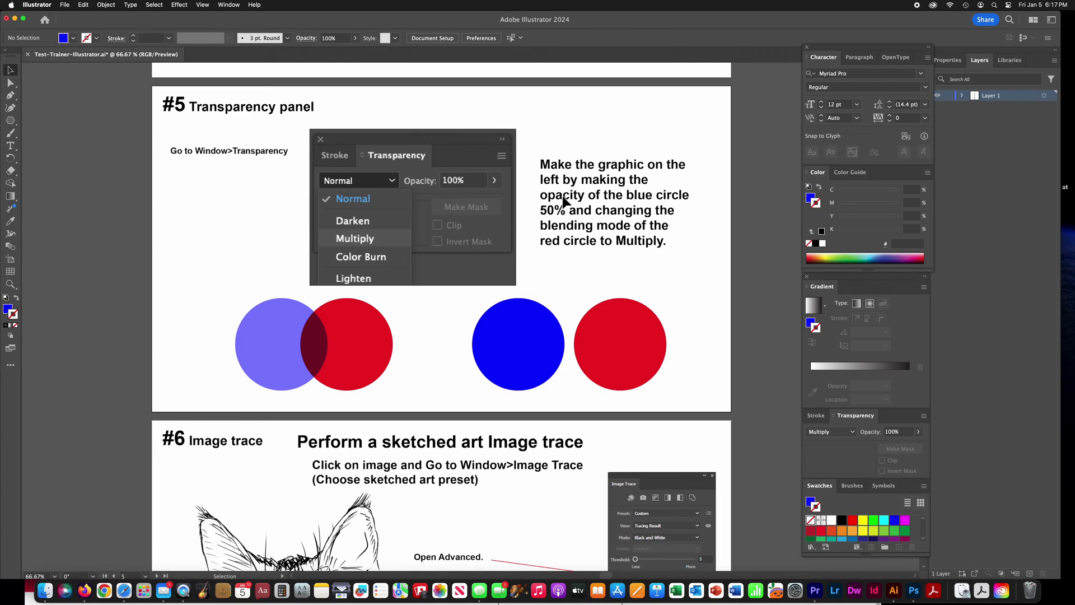
- Set the blue circle to 50% opacity and move it over the red circle
left_click(521, 308)
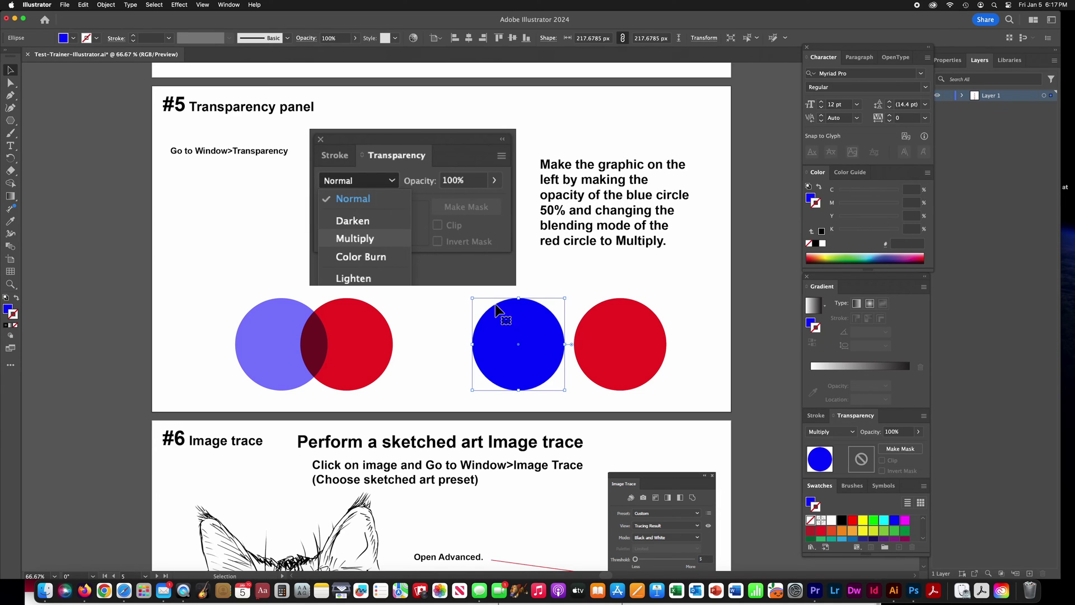
left_click(227, 5)
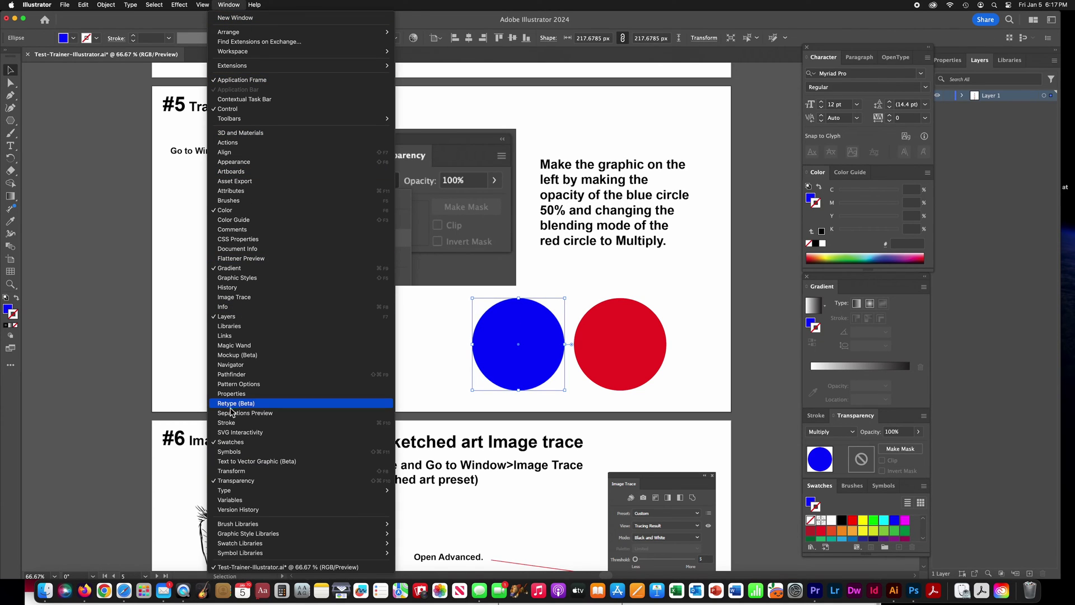
left_click(233, 481)
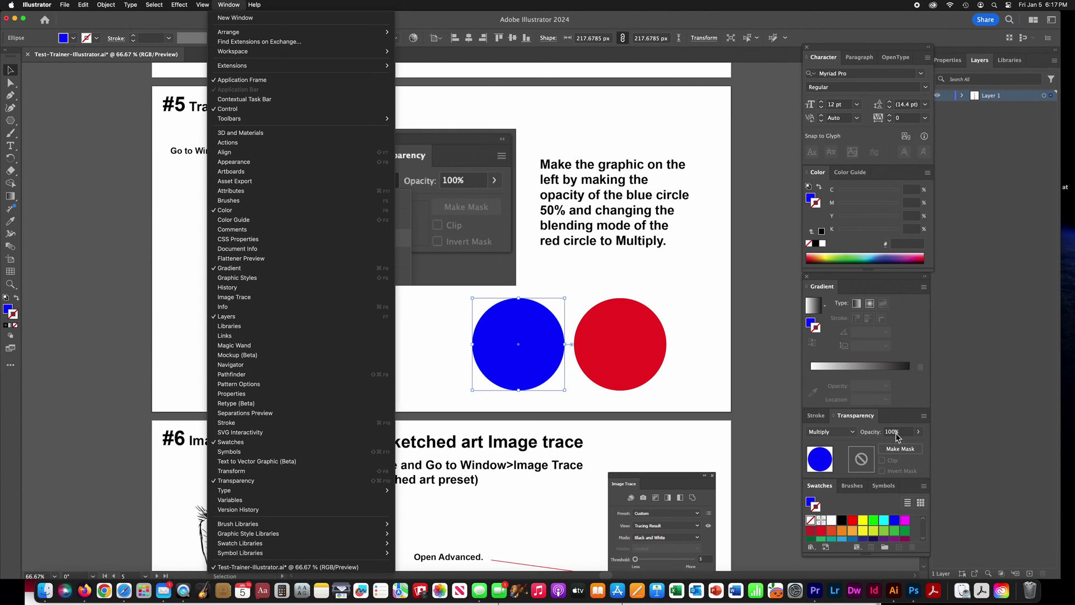
left_click(893, 431)
type("5")
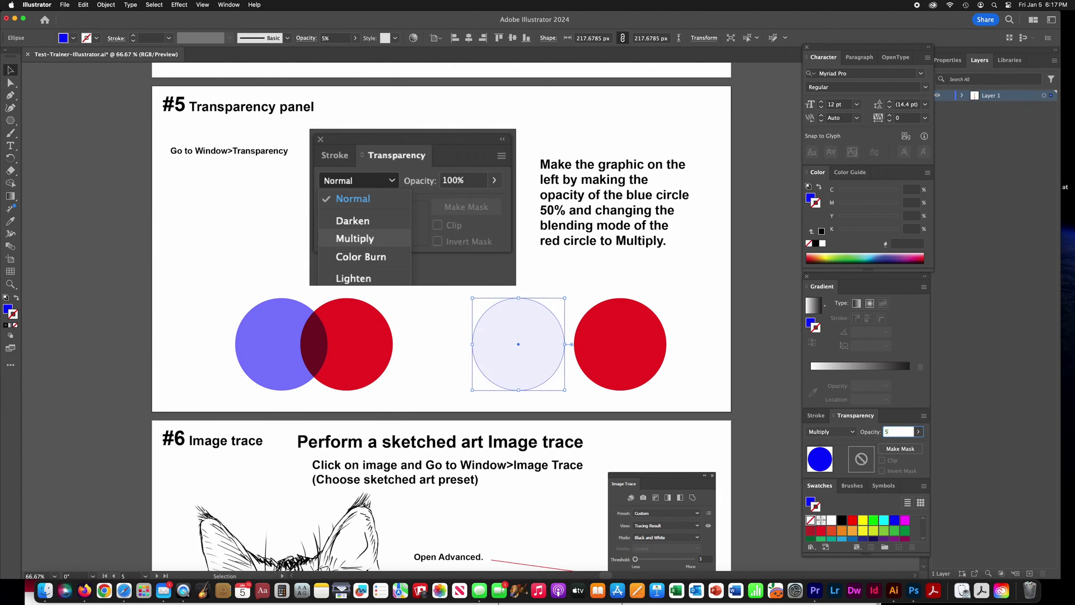
type("0")
key("Return")
left_click_drag(504, 368, 557, 366)
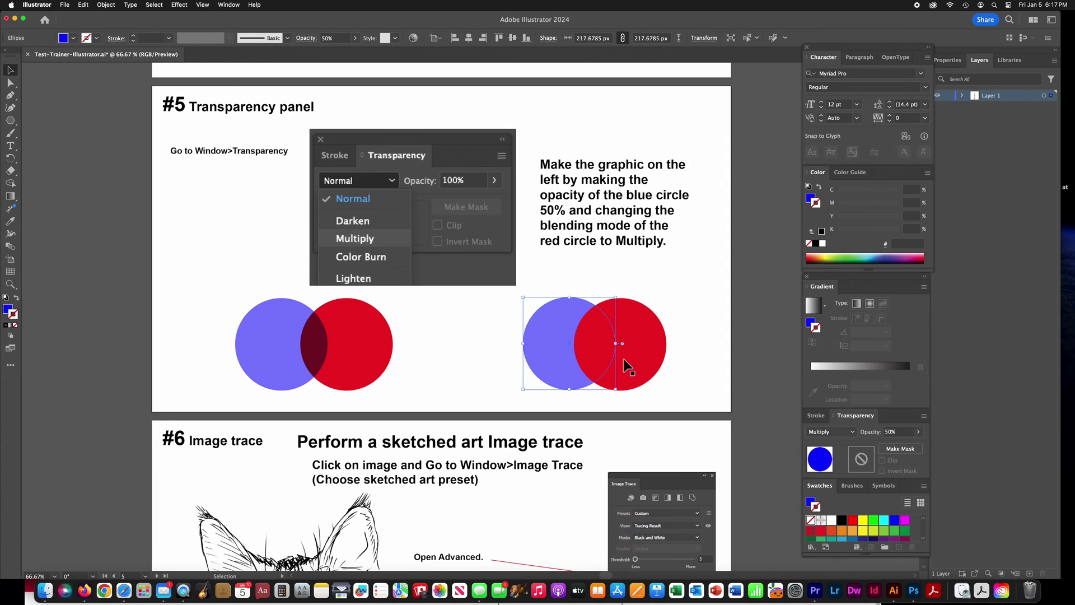
- Set the red circle's blending mode to Multiply
left_click(639, 313)
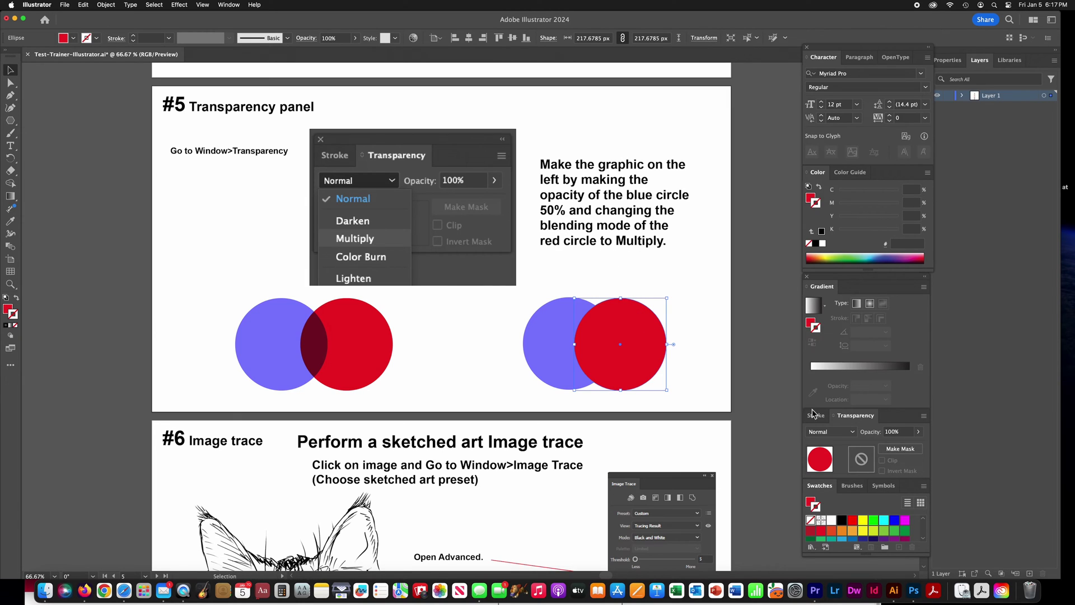
left_click(832, 432)
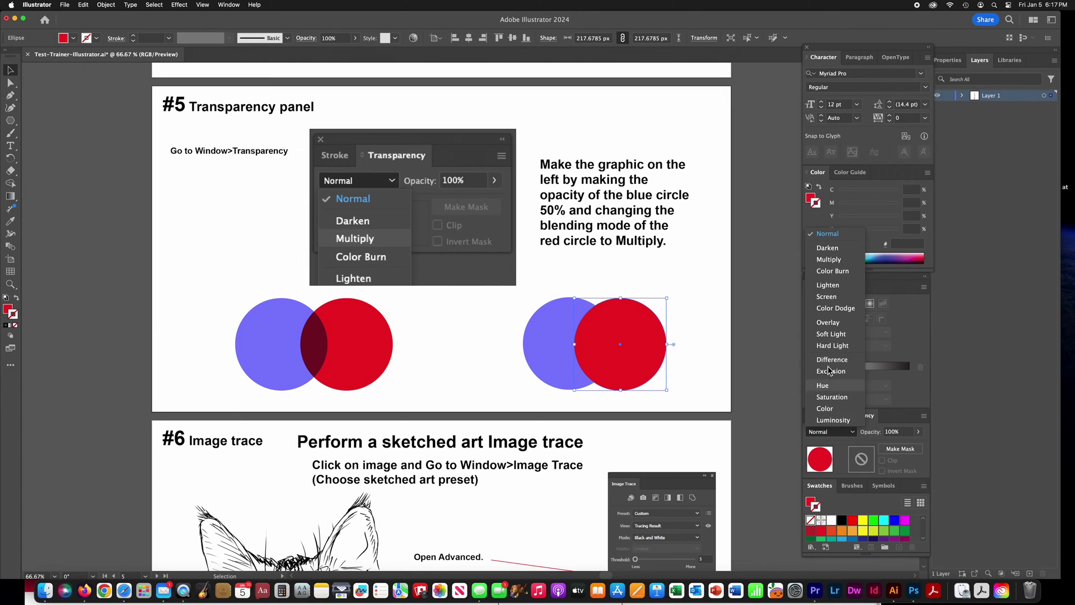
left_click(828, 260)
left_click(749, 305)
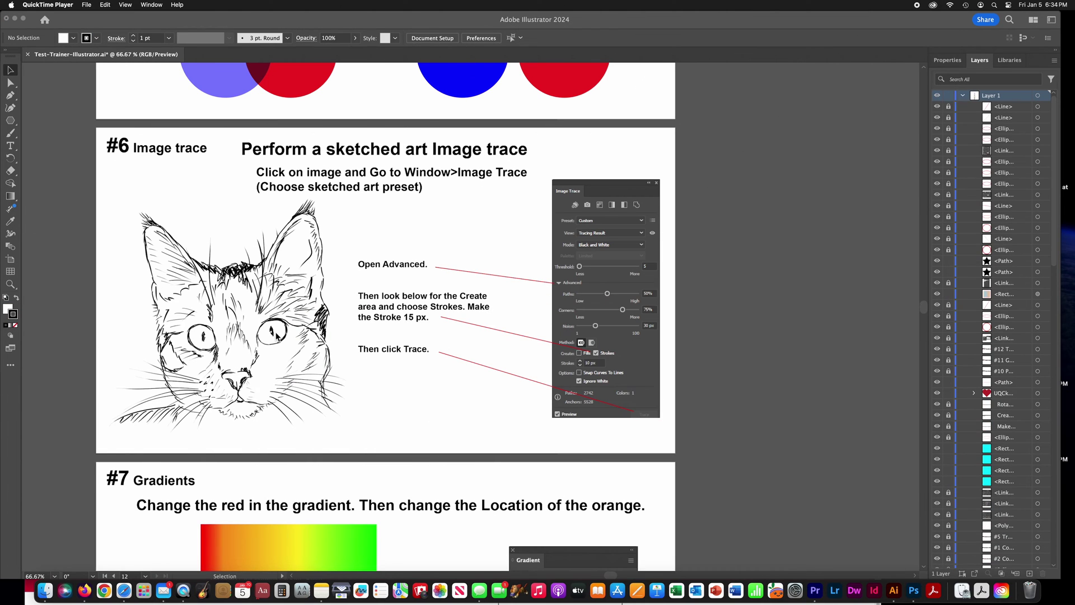
- Image-trace the cat drawing using the Sketched Art preset
left_click(276, 335)
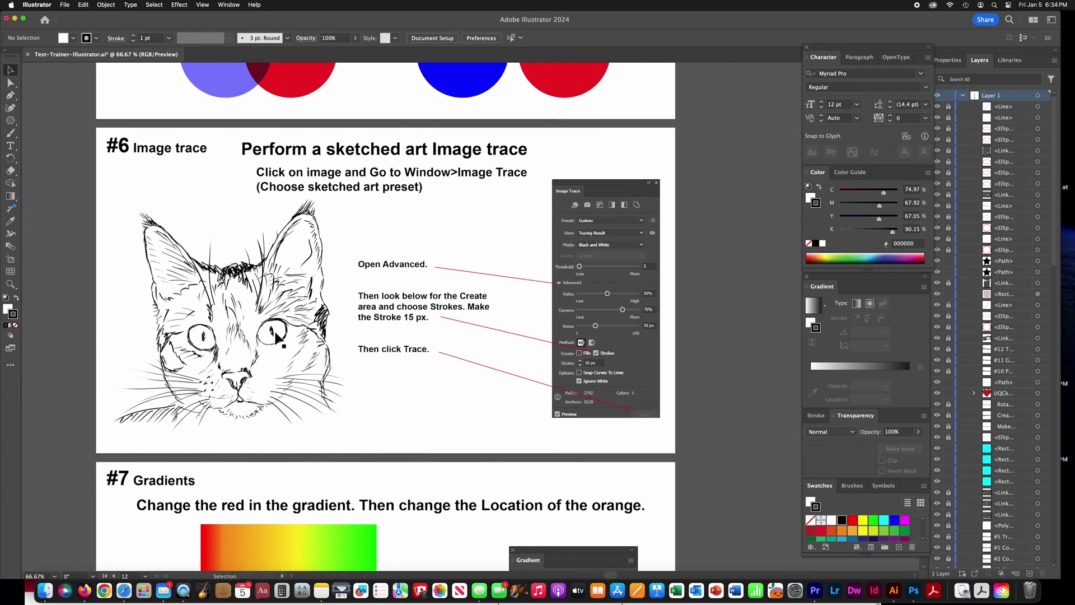
left_click(277, 336)
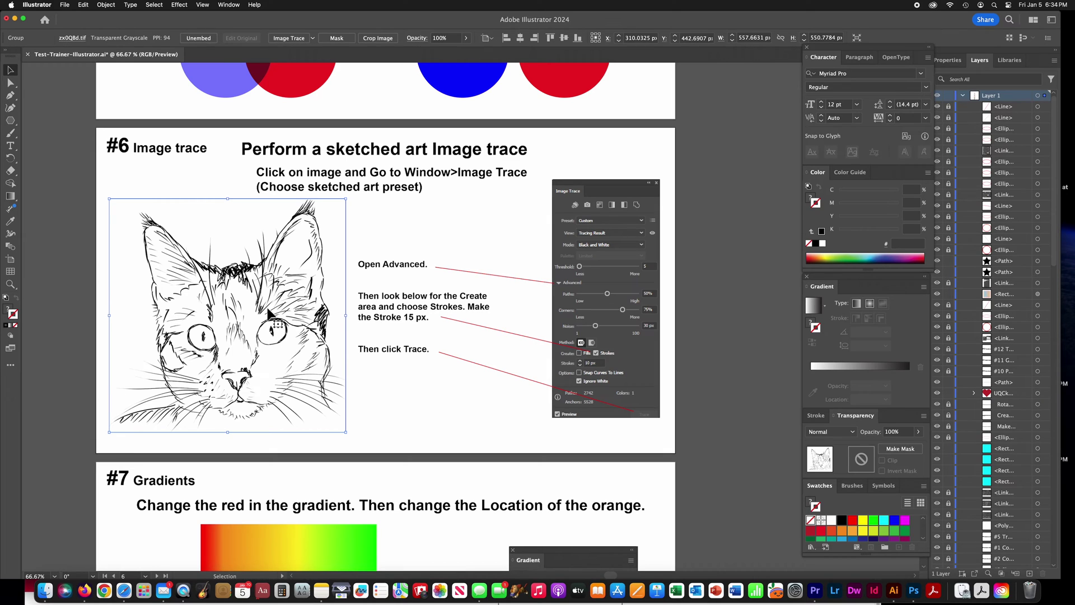
left_click(293, 39)
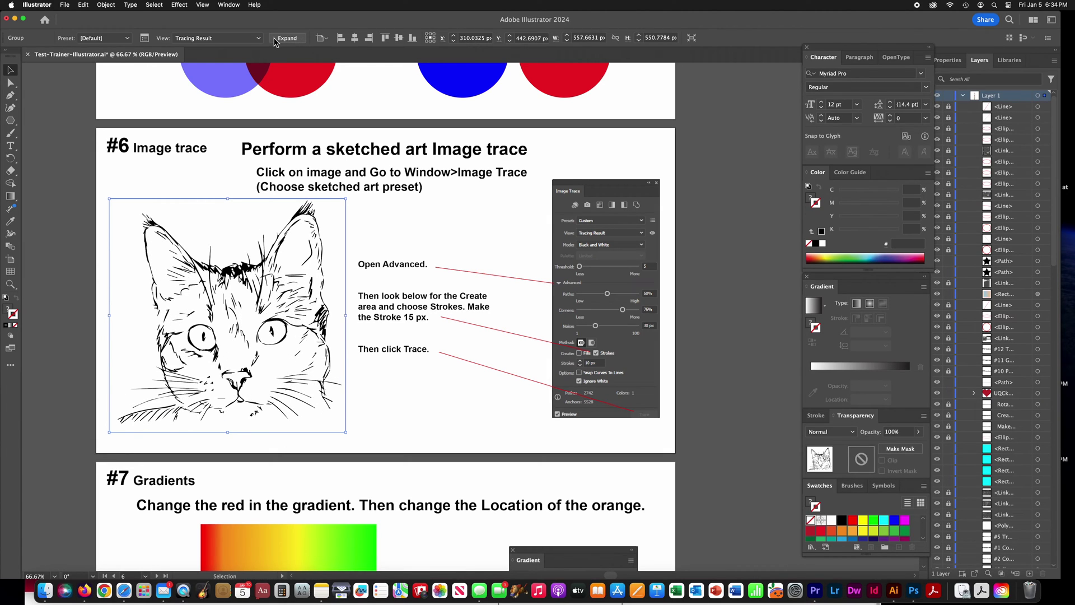
left_click(100, 39)
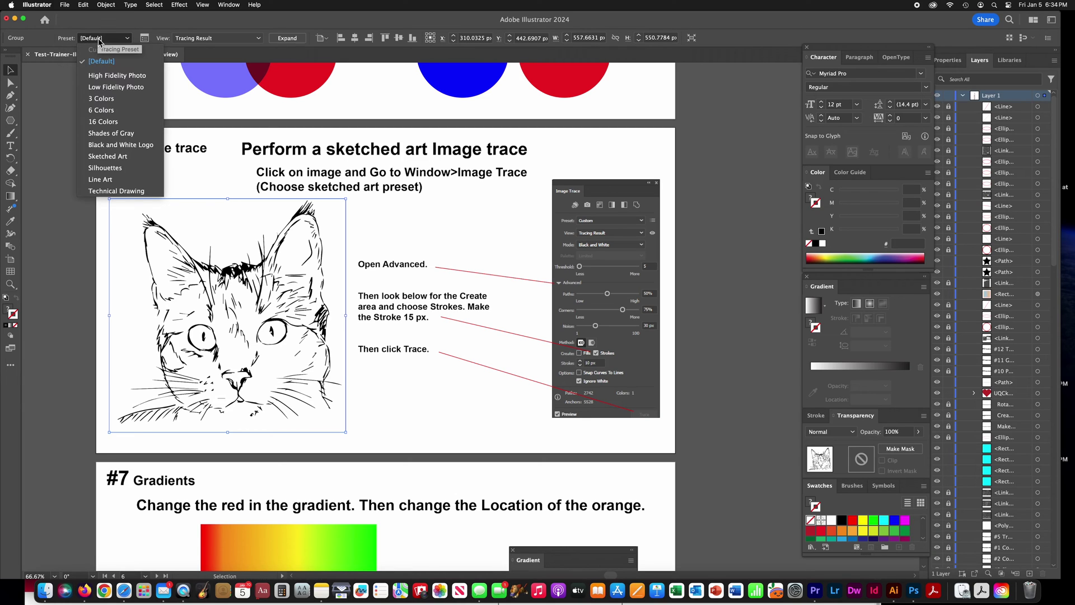
left_click(109, 159)
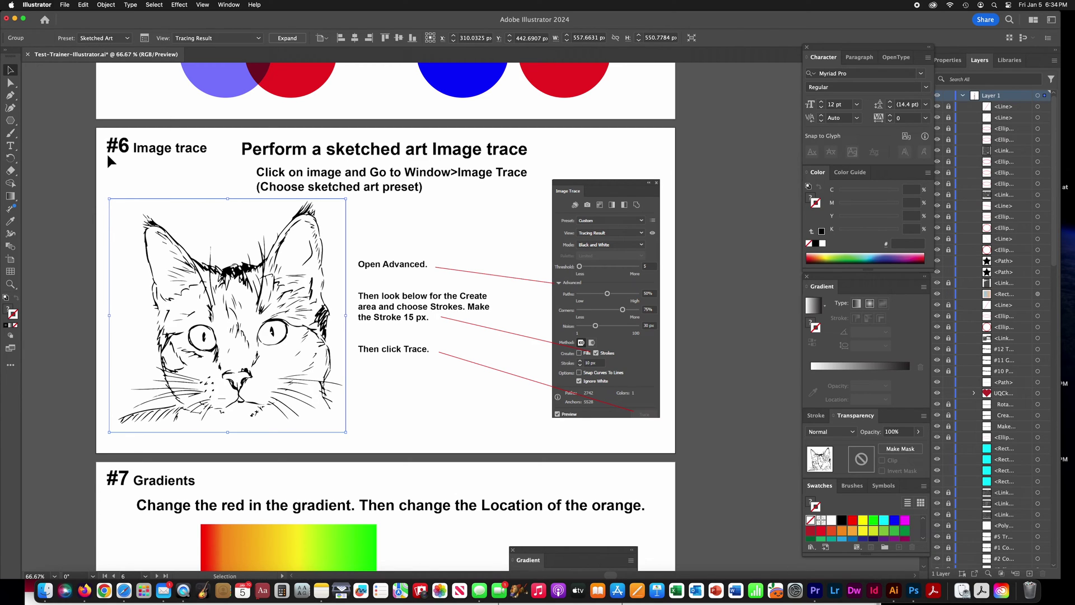
- Review the Image Trace panel settings, then expand the traced cat into editable paths
left_click(144, 39)
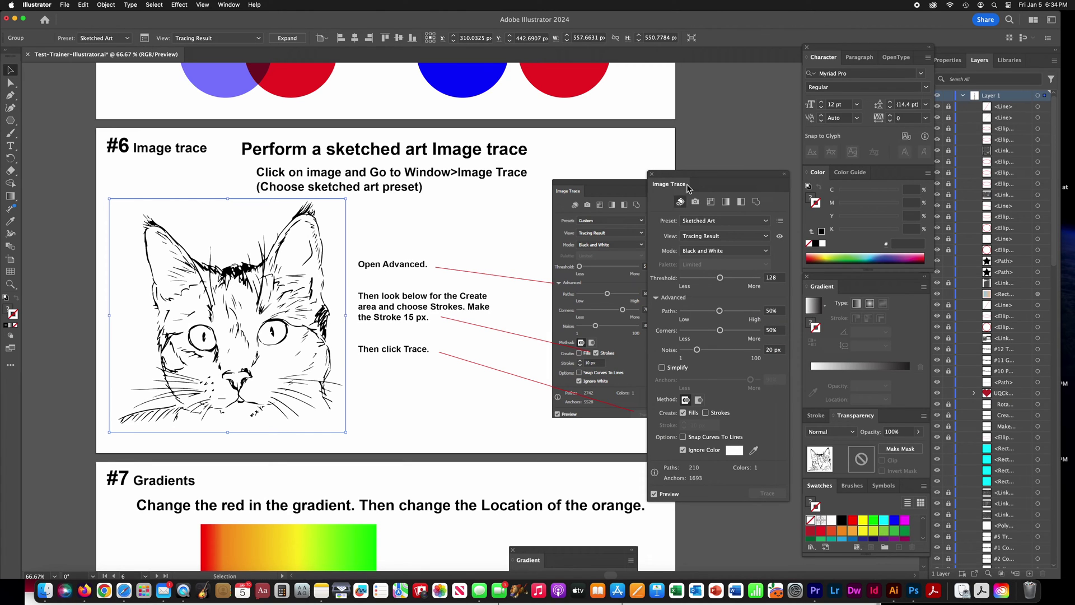
left_click_drag(688, 175, 606, 130)
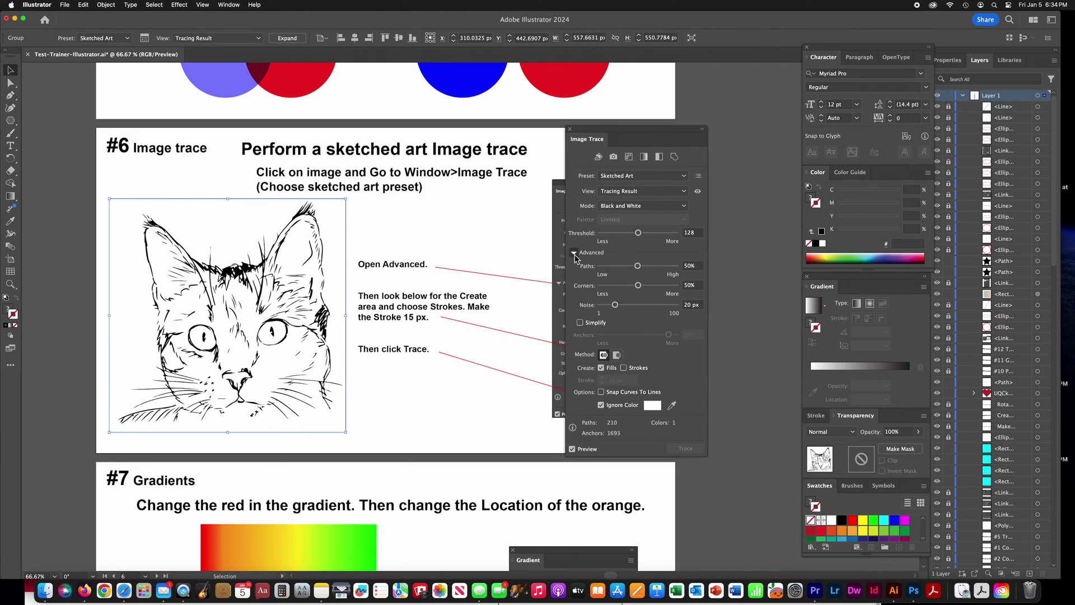
left_click(574, 252)
left_click(574, 252)
left_click(283, 38)
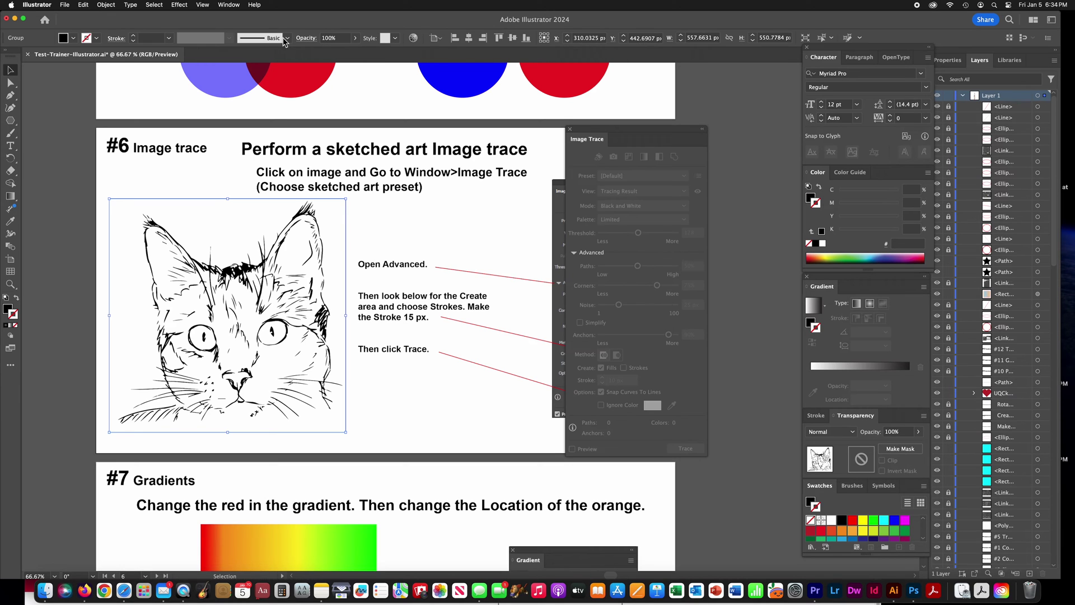
left_click(203, 179)
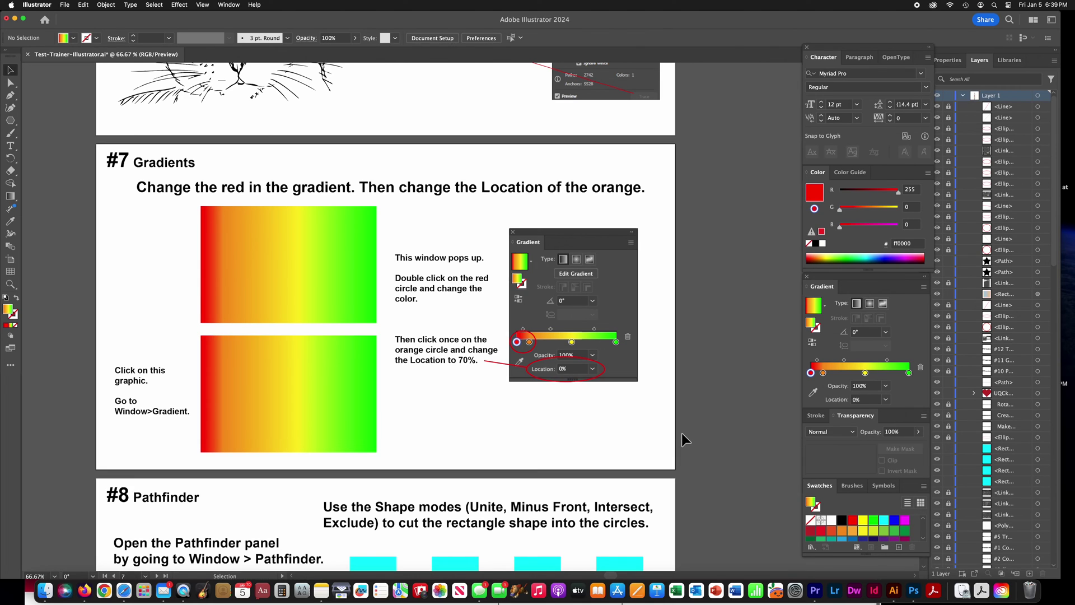
- Darken the red stop of the lower rectangle's gradient by raising its C value
left_click(285, 397)
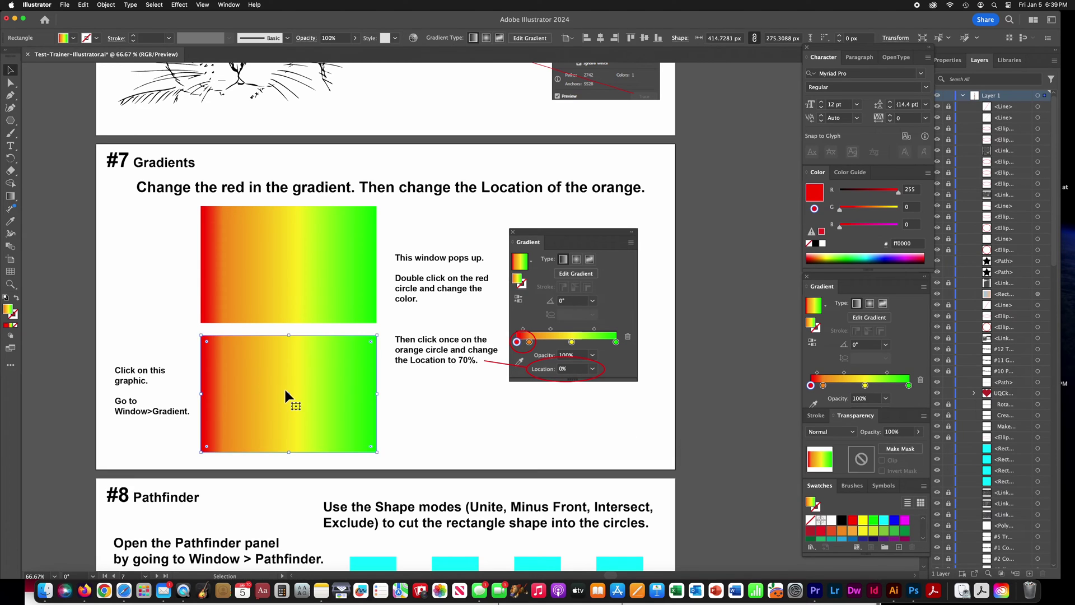
left_click(229, 5)
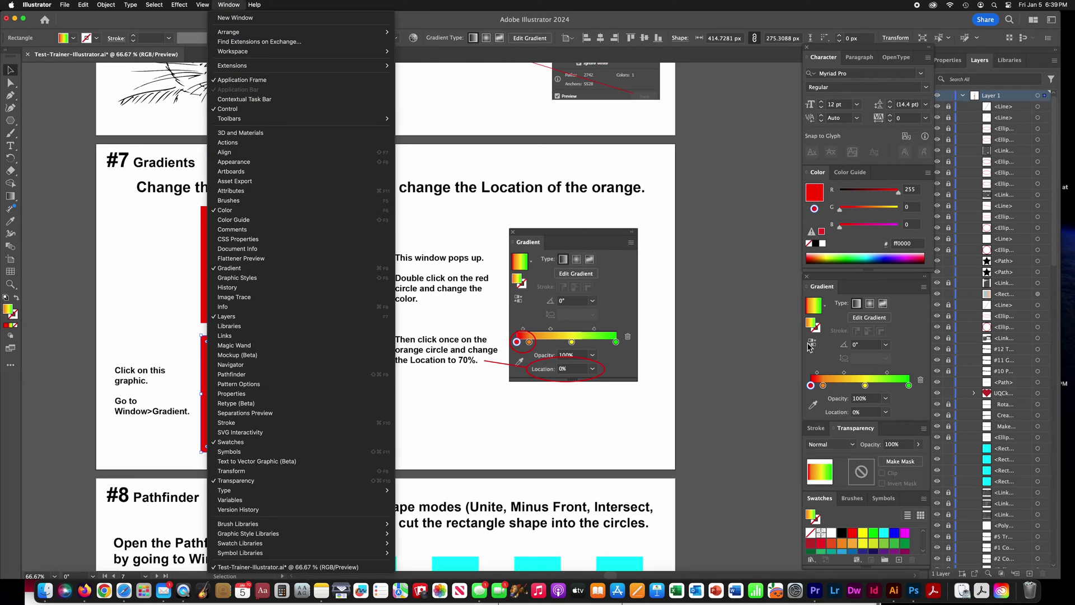
left_click(821, 289)
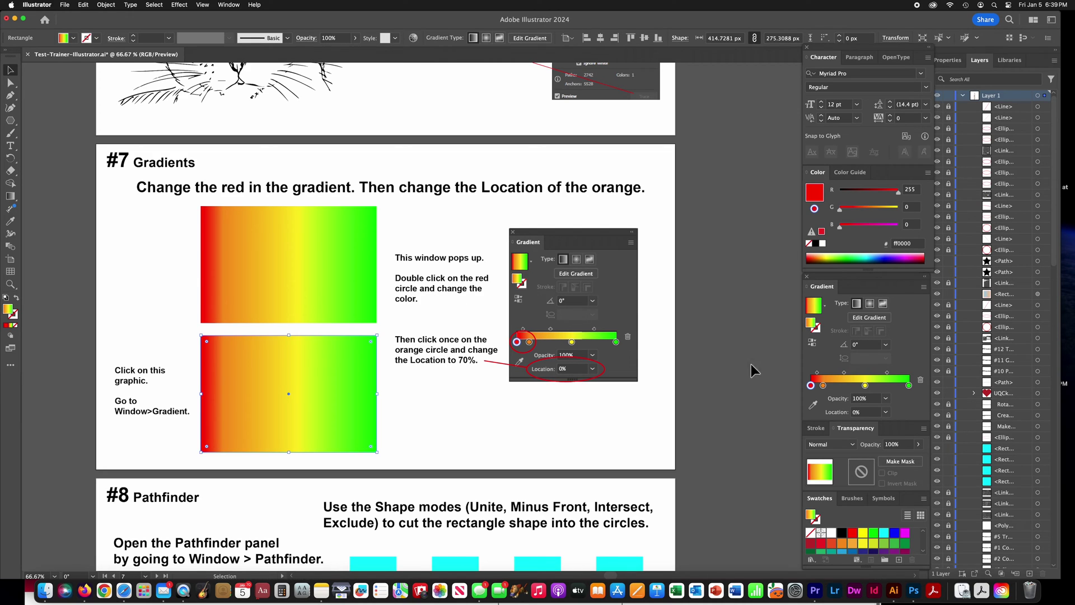
double_click(811, 385)
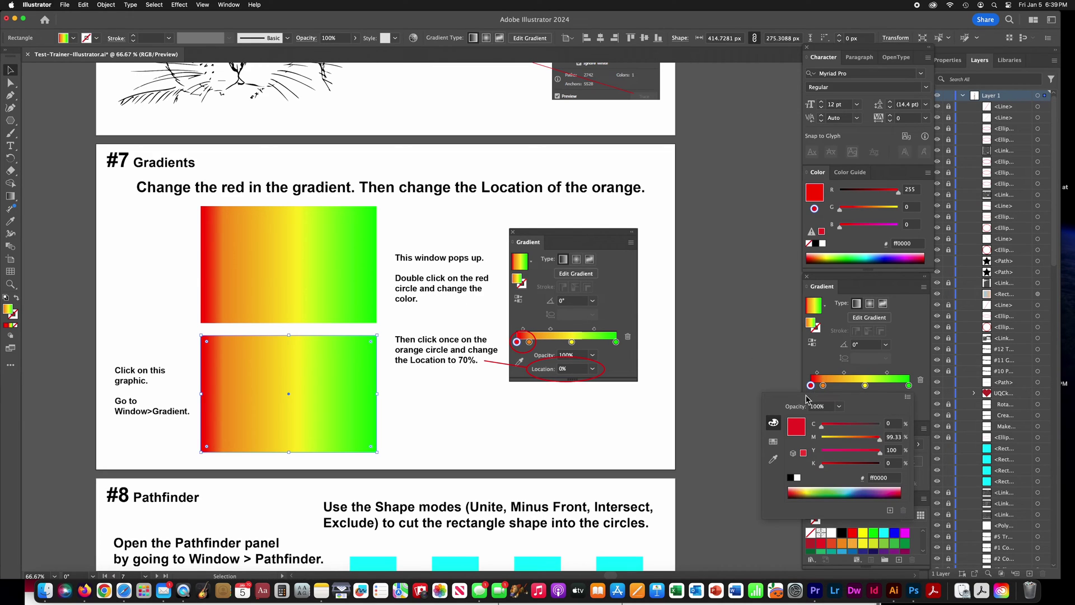
left_click_drag(828, 429, 860, 432)
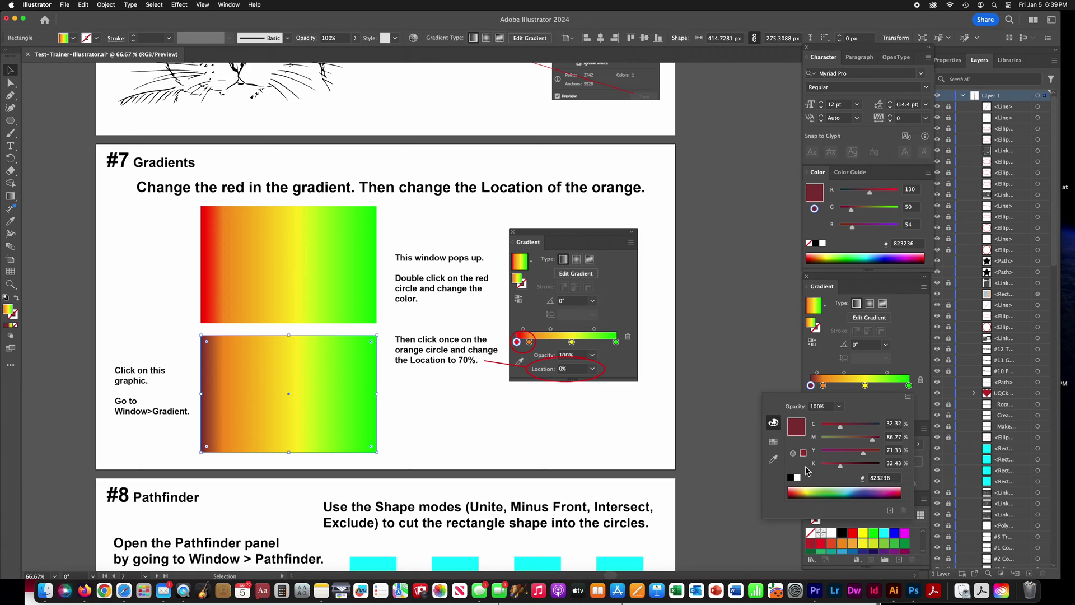
- Move the orange gradient stop to a location of 70%
left_click(823, 386)
left_click(861, 413)
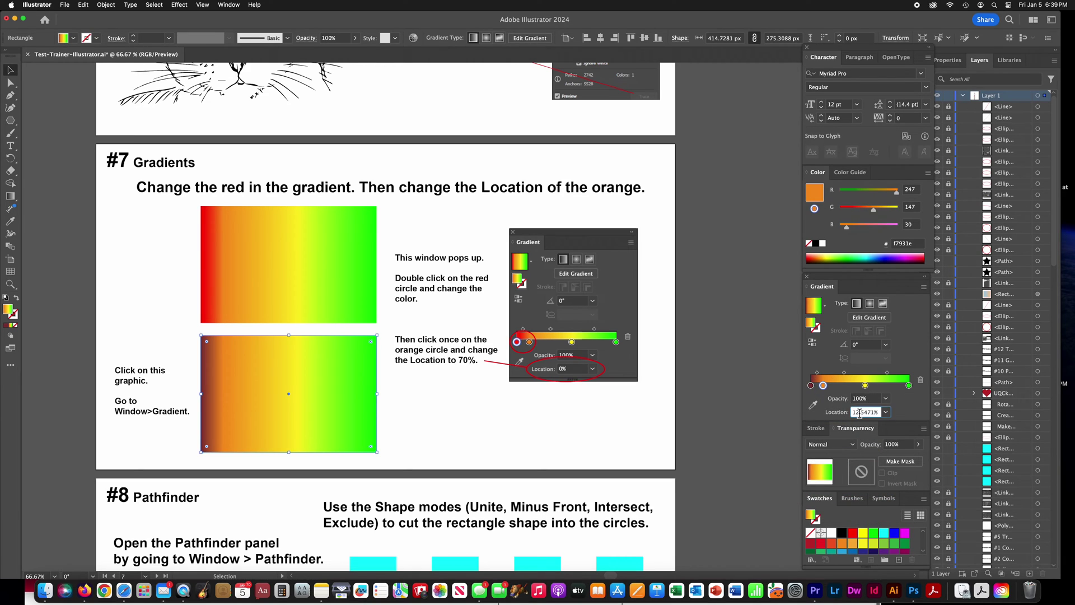
type("70")
key("Return")
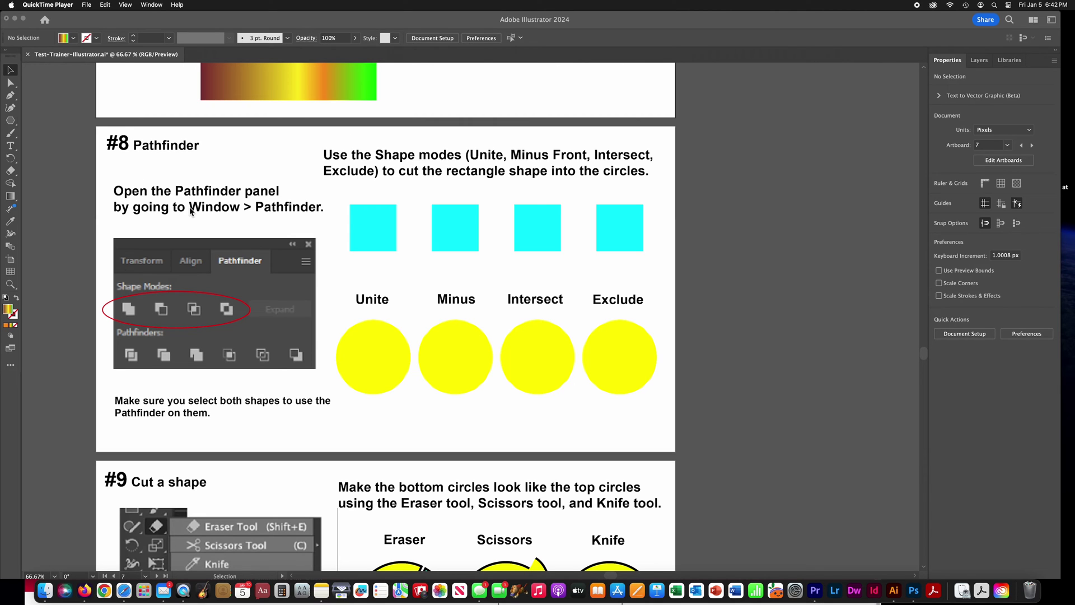
- Show the Pathfinder panel and move it aside
left_click(151, 4)
left_click(147, 20)
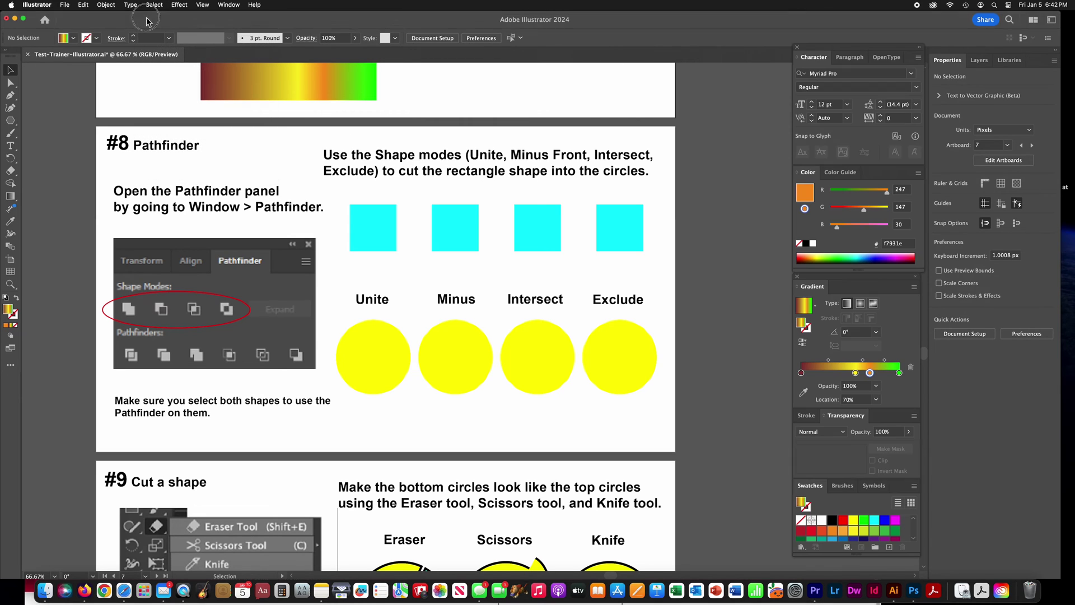
left_click(229, 5)
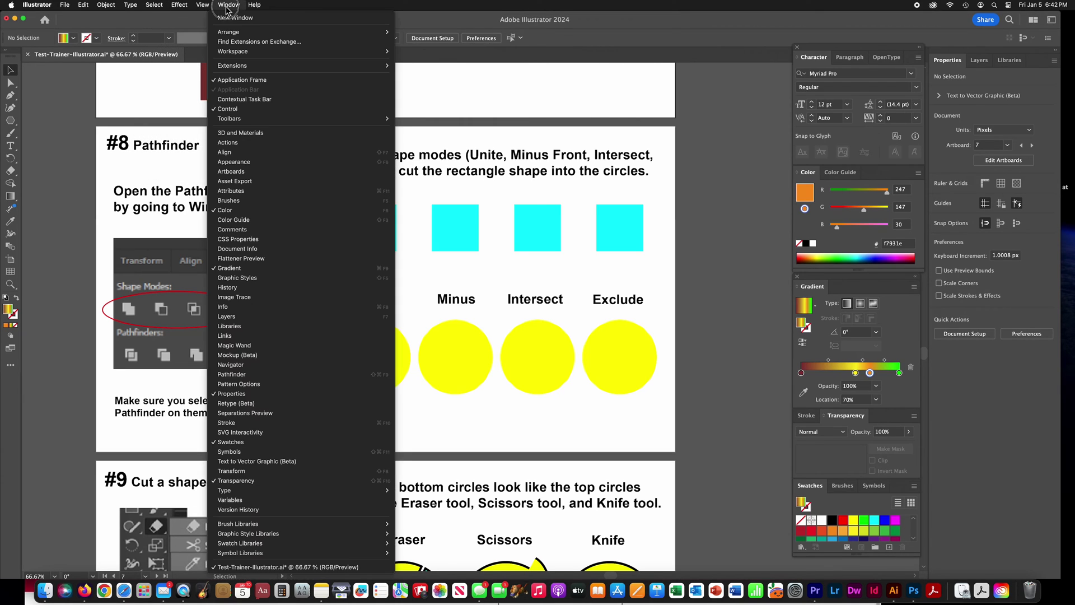
left_click(242, 375)
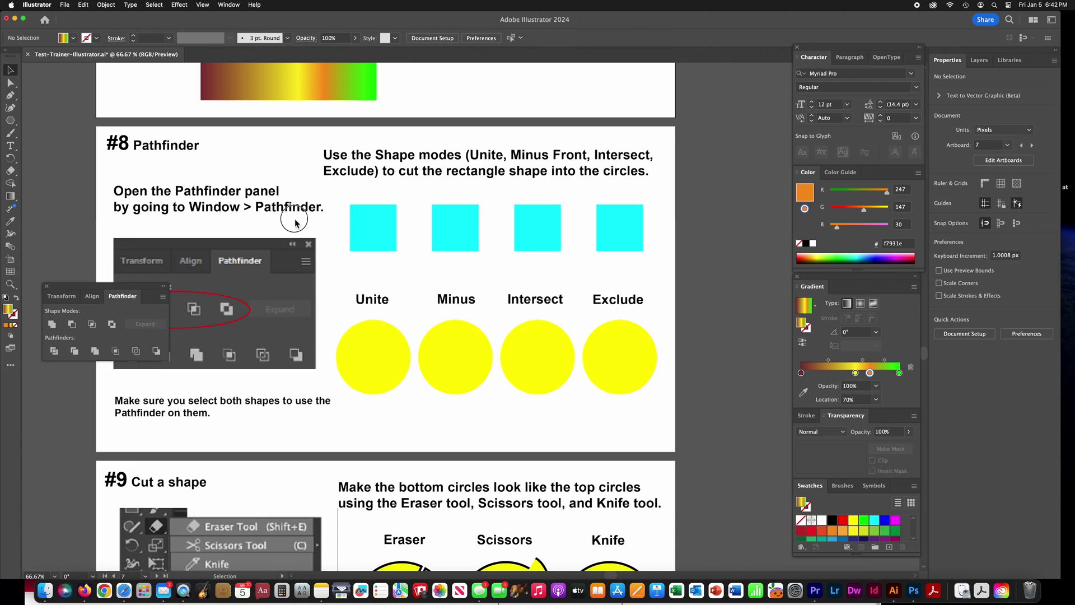
left_click_drag(115, 286, 738, 250)
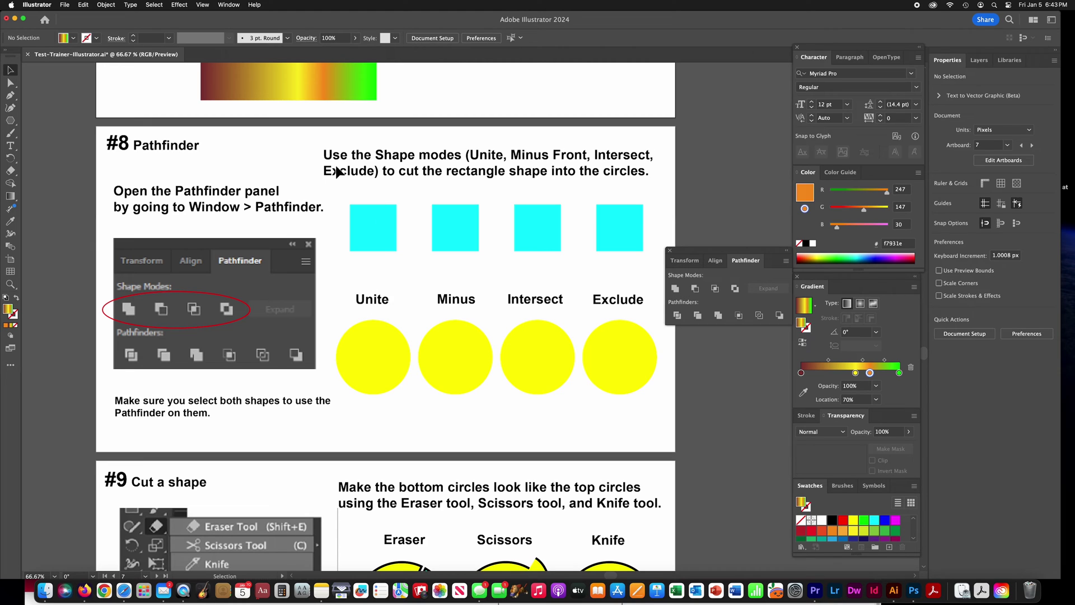
- Unite a cyan square with the Unite circle and subtract one from the yellow Minus circle
left_click_drag(374, 230, 360, 229)
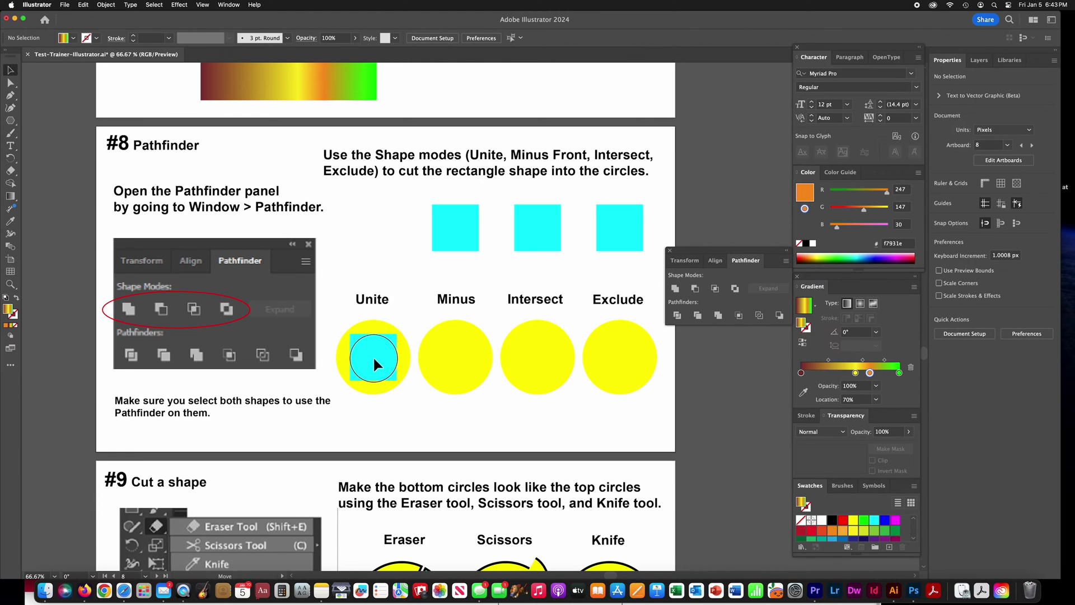
left_click_drag(374, 359, 374, 360)
left_click_drag(337, 321, 403, 386)
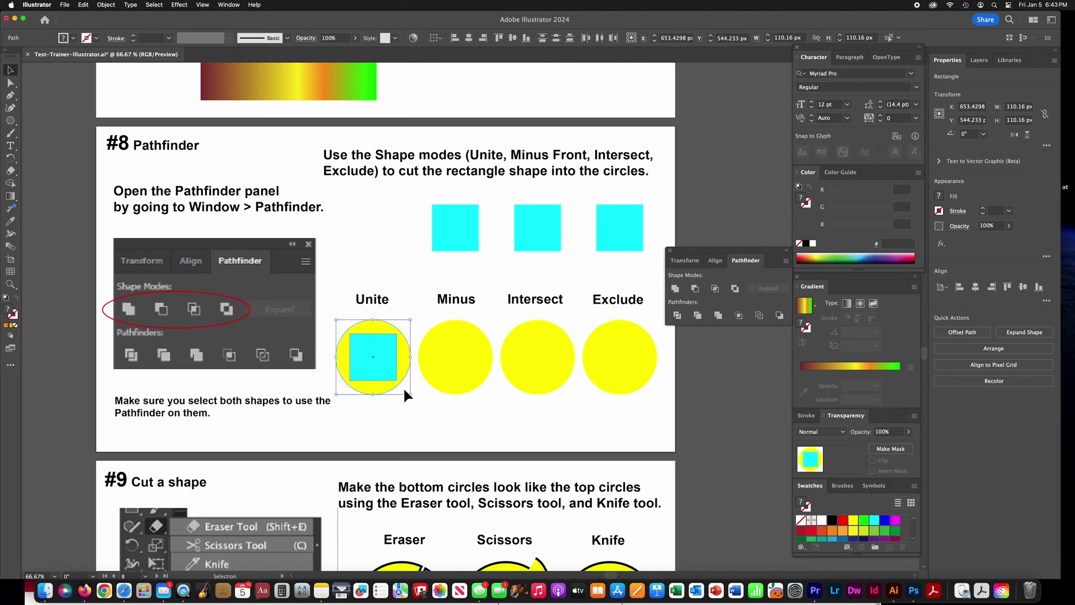
left_click(675, 289)
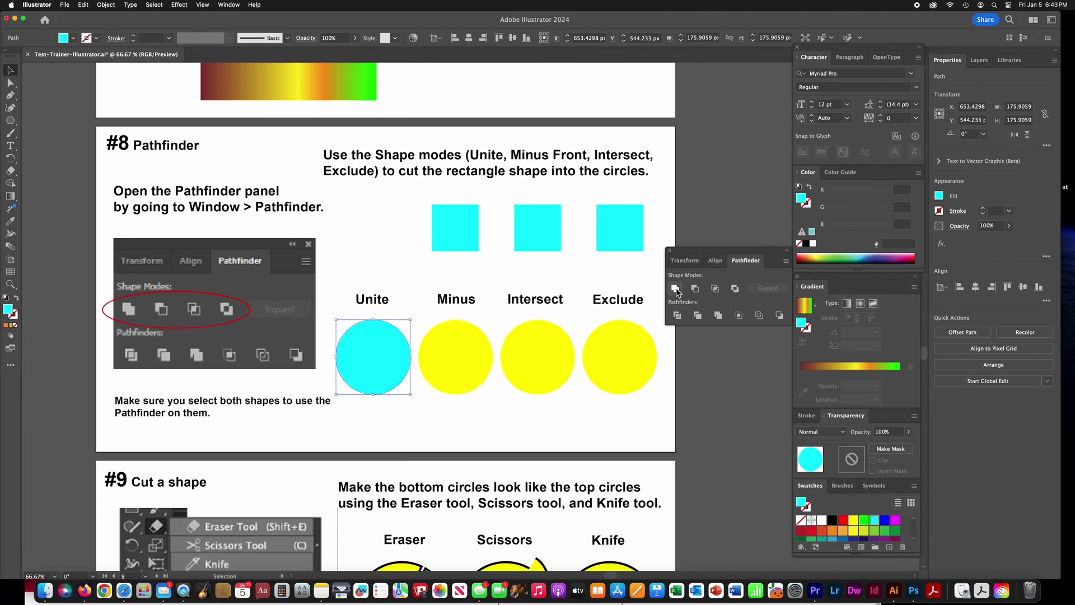
left_click_drag(458, 223, 455, 344)
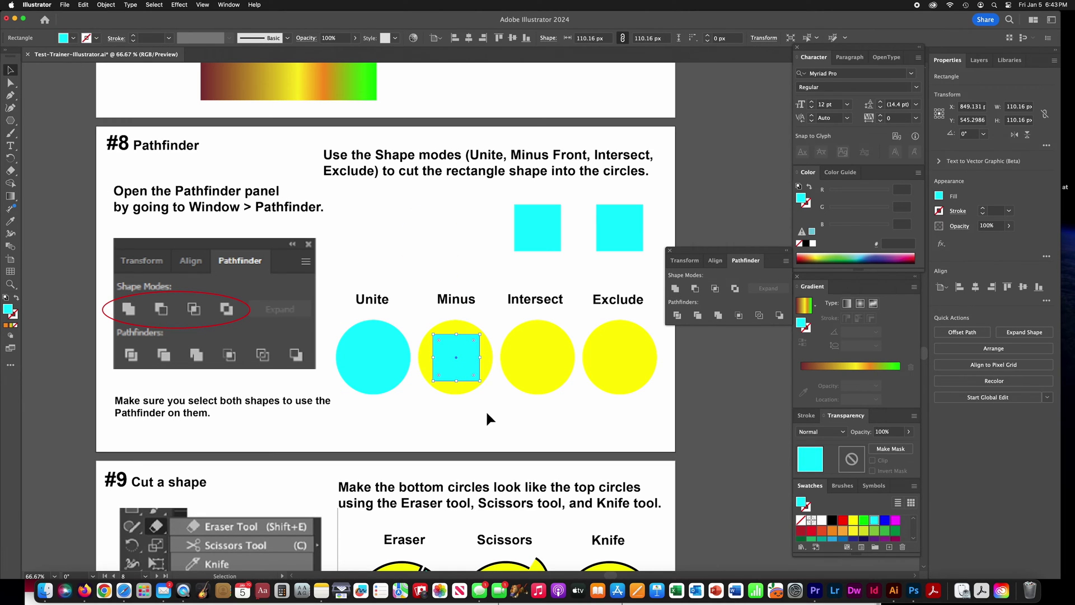
left_click(436, 357, "shift")
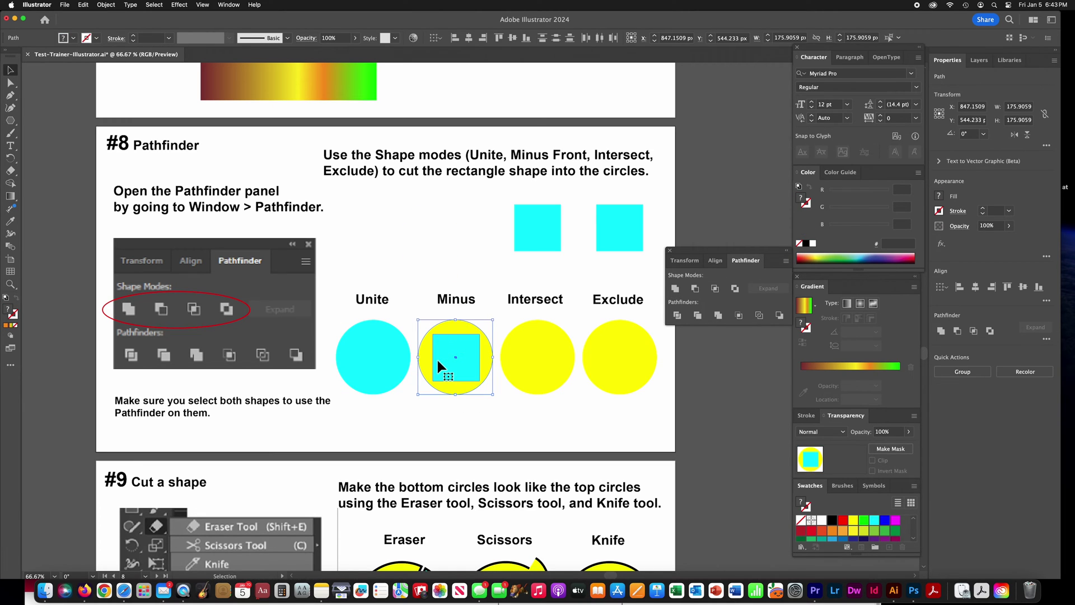
left_click(696, 289)
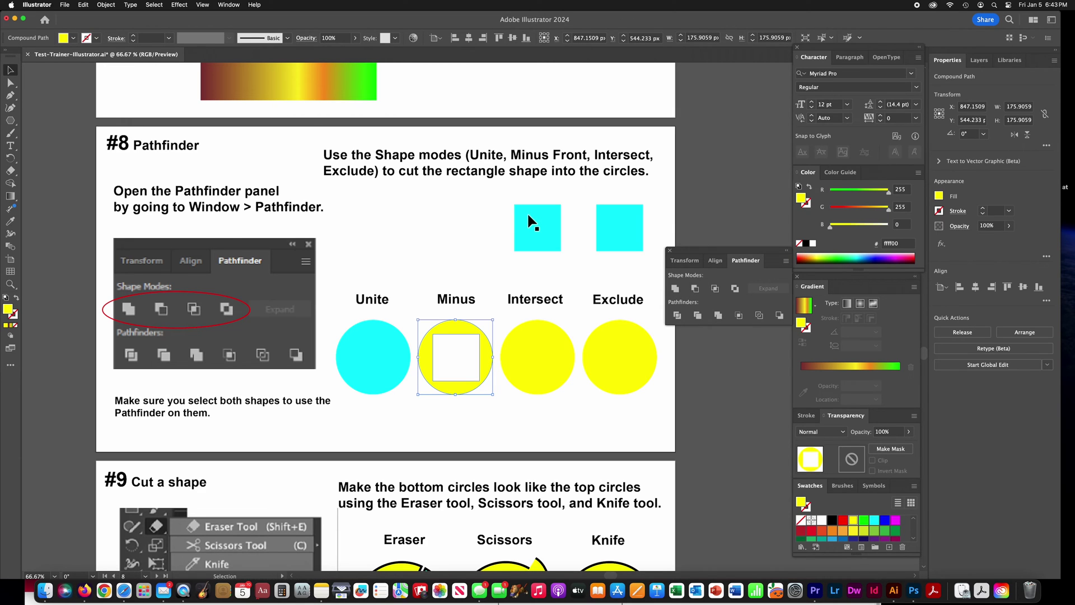
- Apply Intersect and Exclude to cyan squares placed over their matching circles
left_click_drag(530, 221, 525, 340)
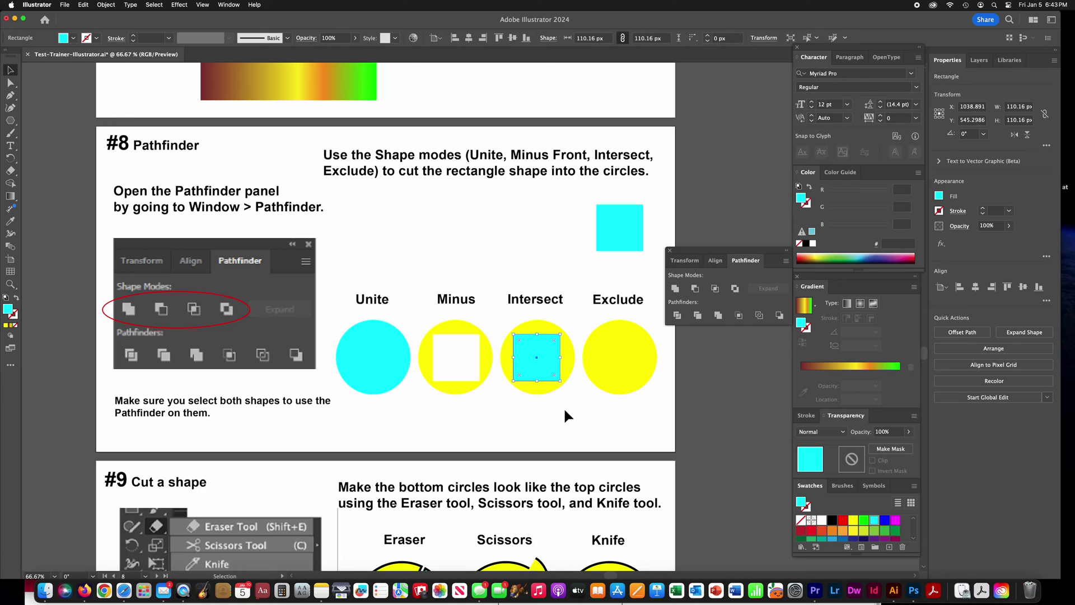
left_click(517, 353, "shift")
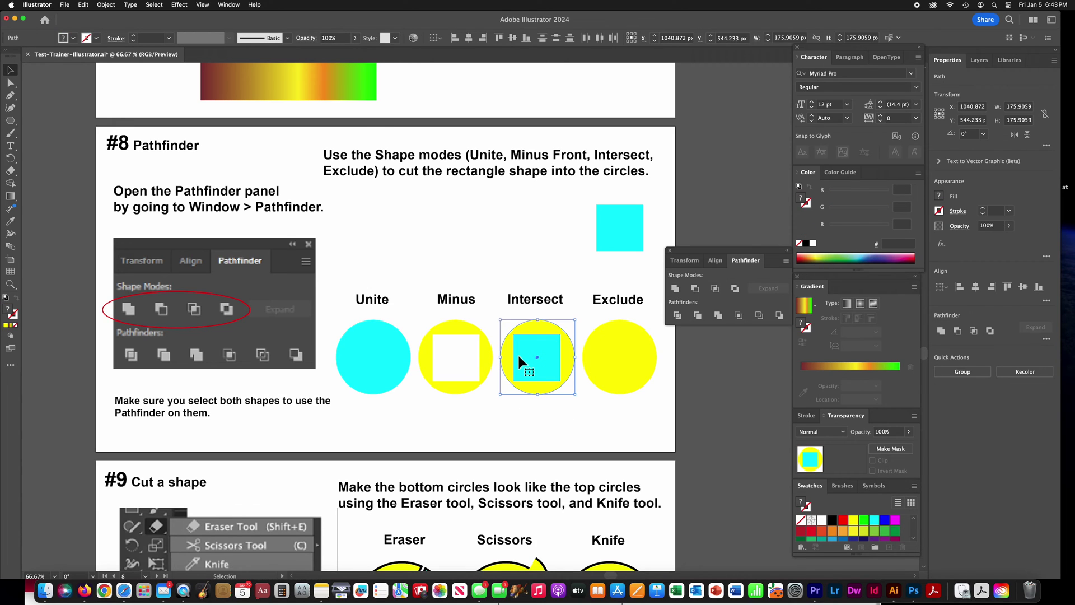
left_click(716, 288)
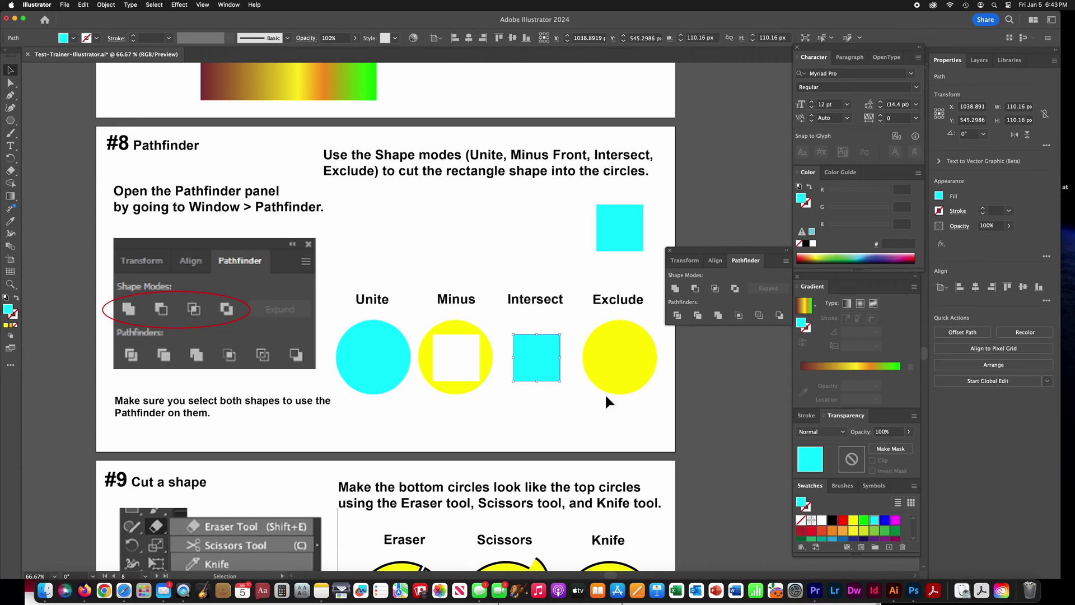
left_click_drag(599, 227, 616, 343)
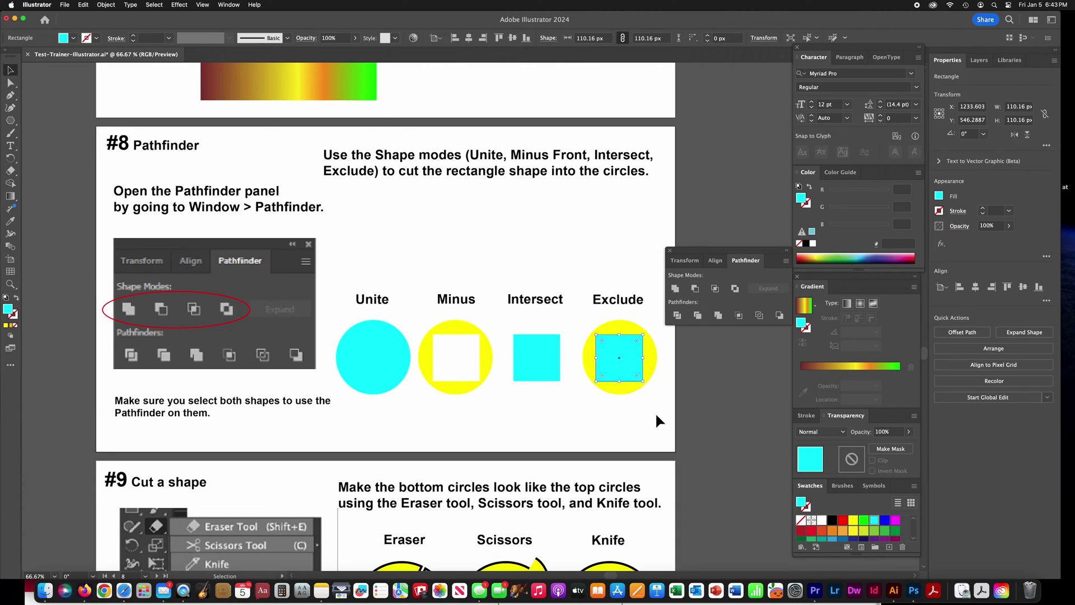
left_click(587, 333, "shift")
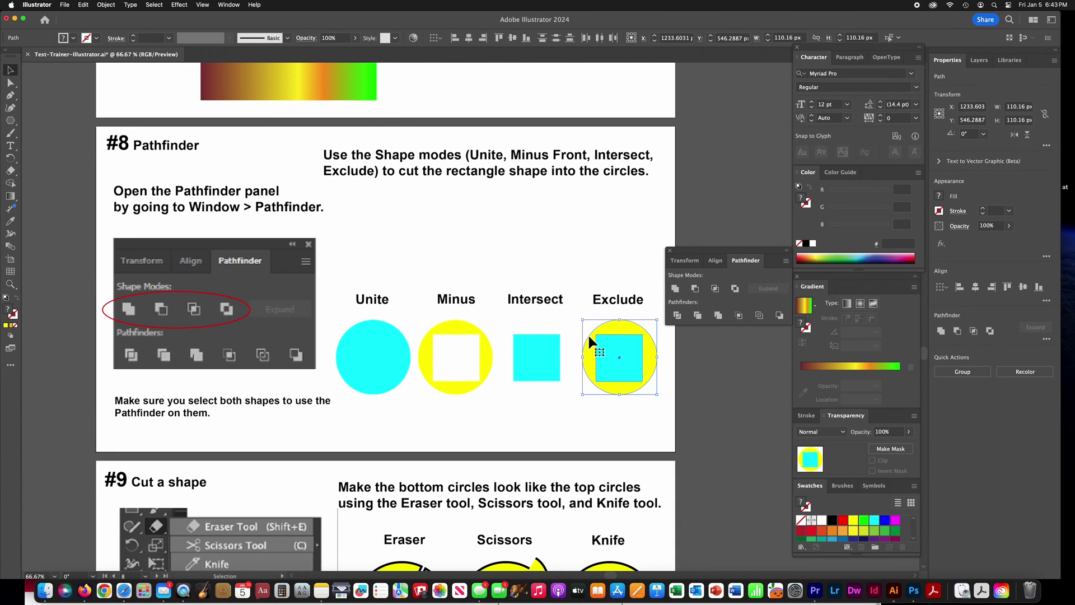
left_click(735, 288)
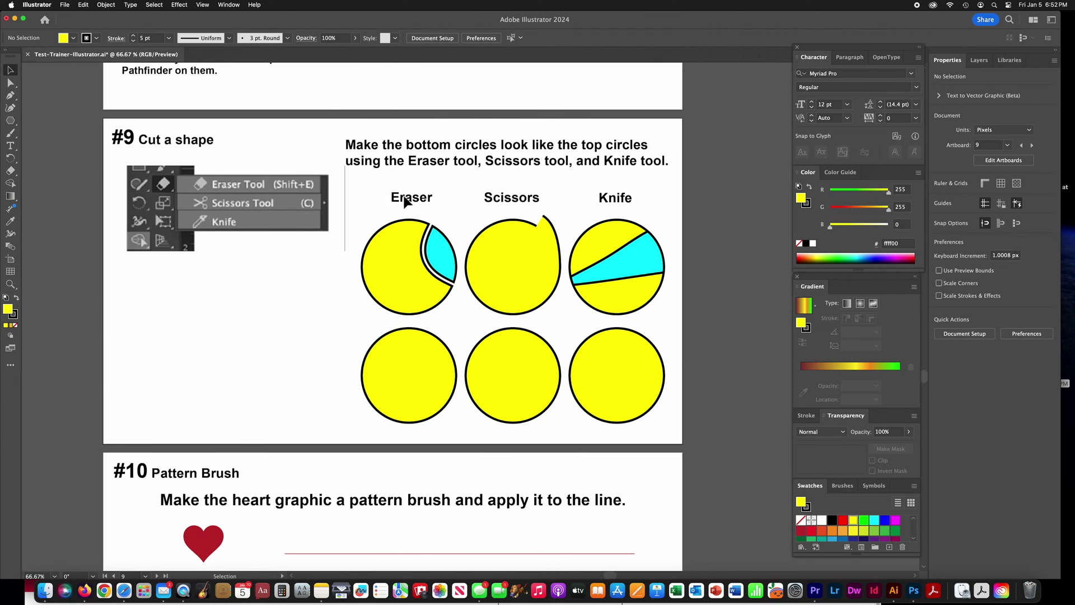
- Erase a round notch from the top-right edge of the bottom-left circle with the Eraser
left_click(11, 170)
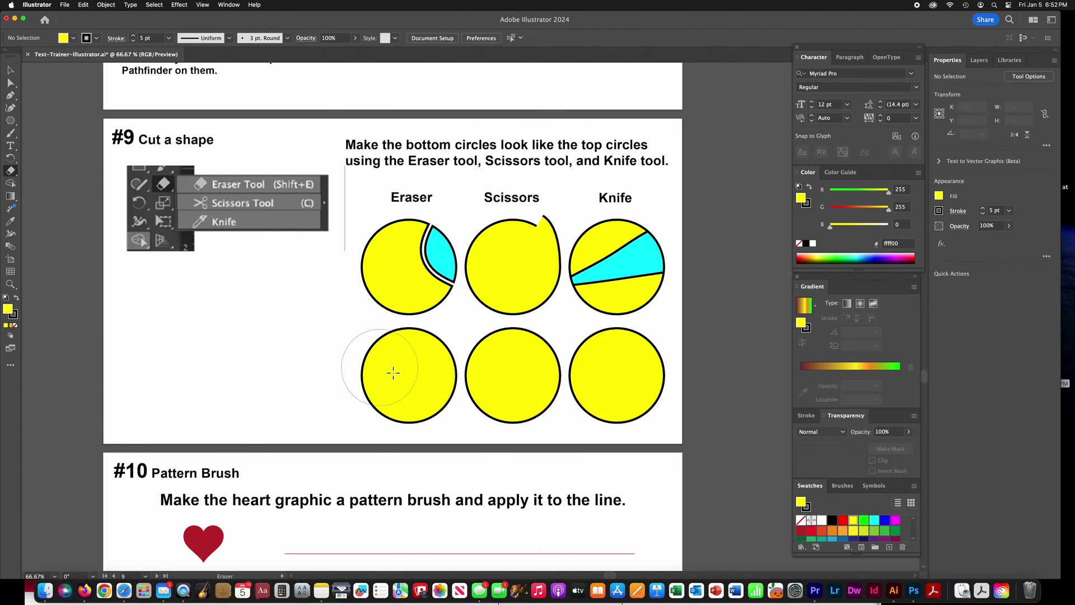
left_click(396, 394, "super")
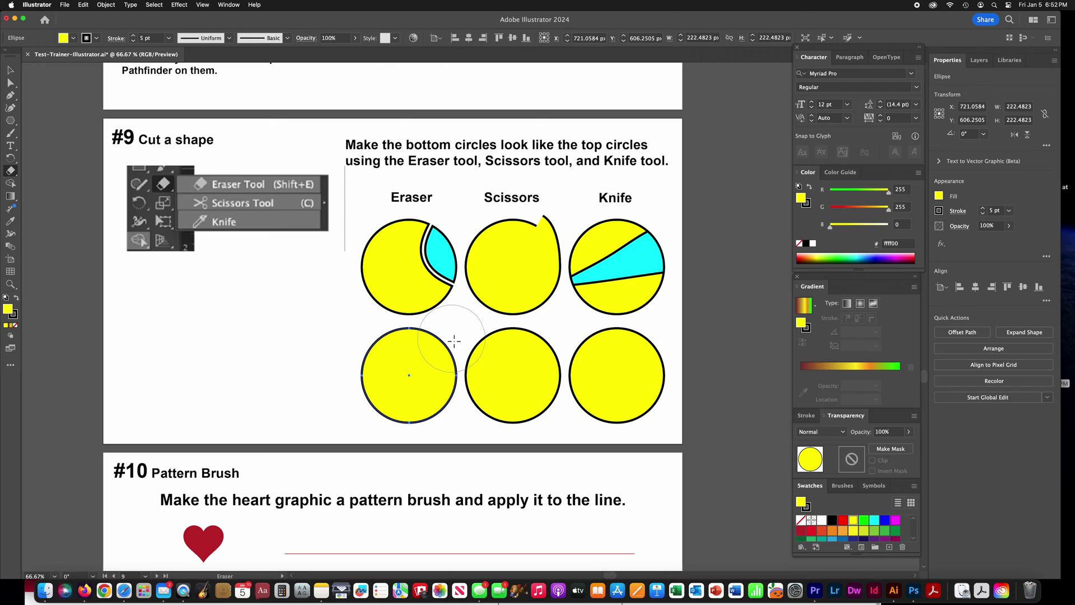
left_click(455, 340)
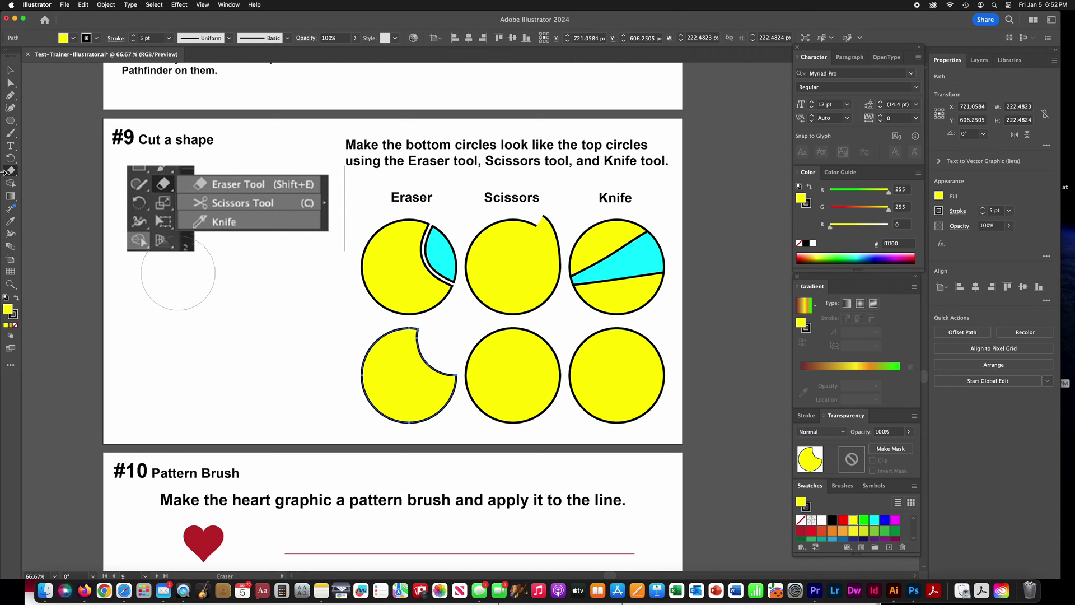
left_click(10, 70)
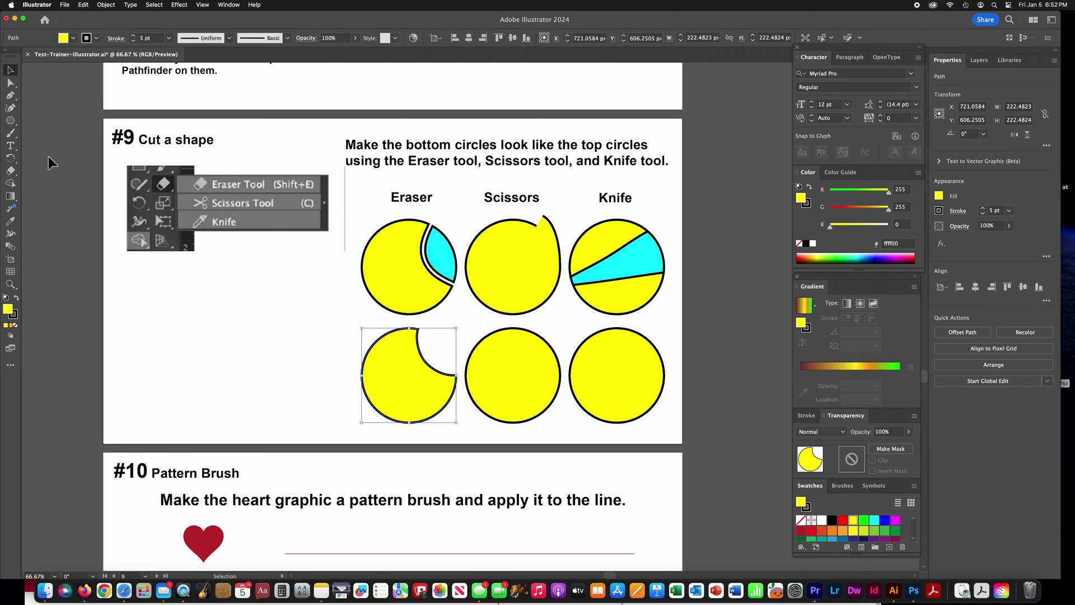
left_click(424, 359)
left_click(499, 382)
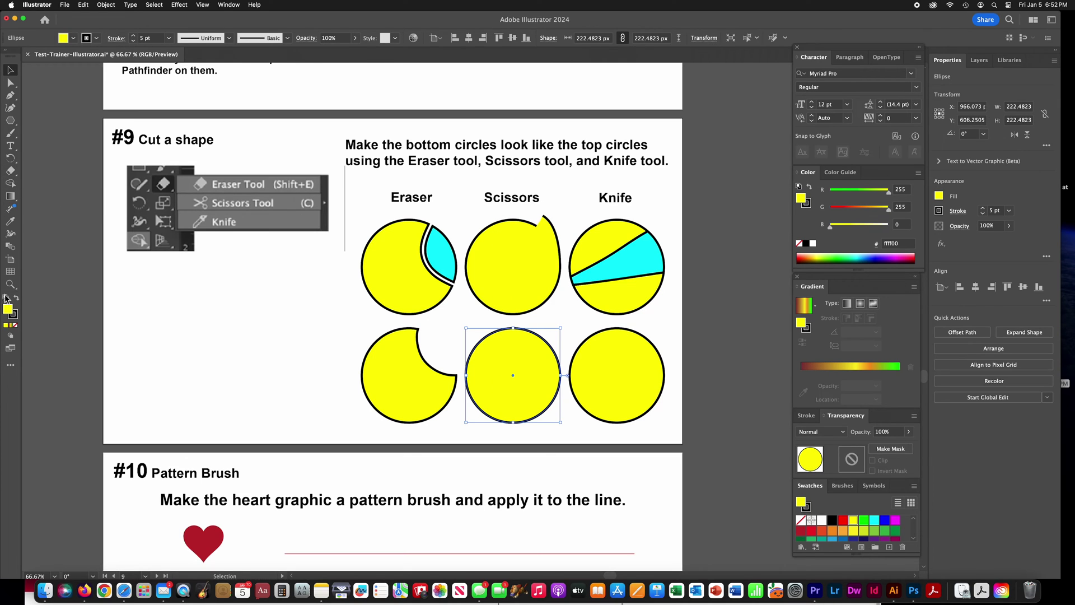
left_click(10, 367)
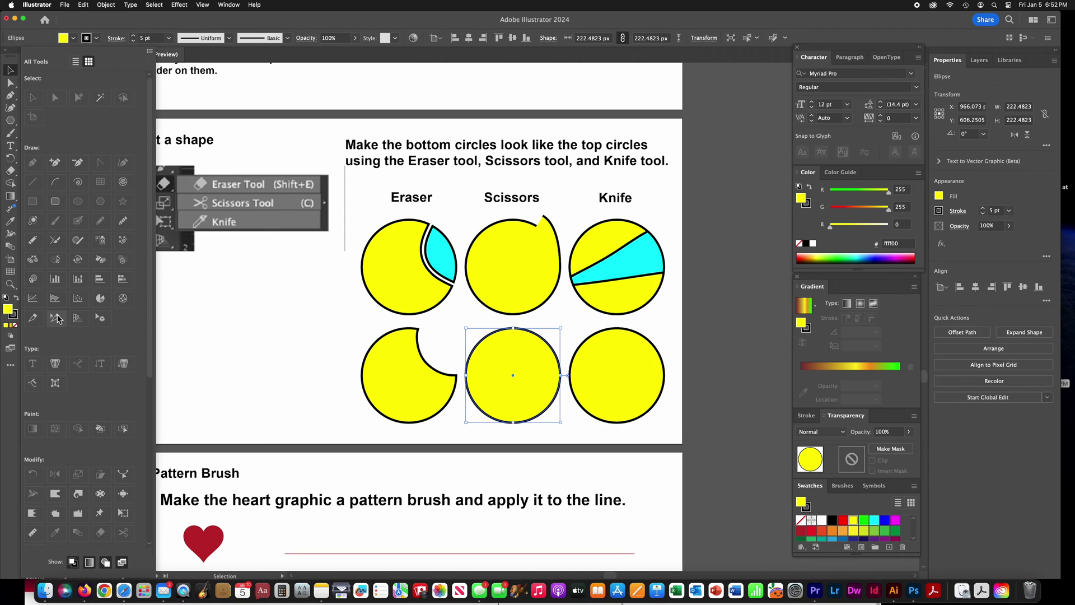
- Cut the bottom-middle circle's outline near its top-right with the Scissors tool and drag the cut end outward
scroll(57, 318, "down", 5)
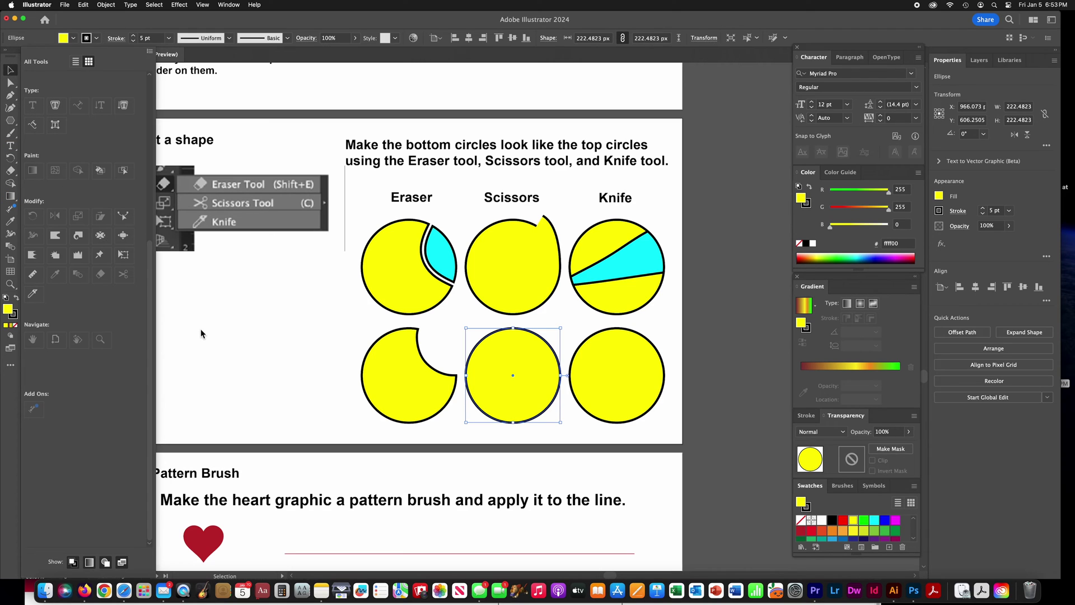
left_click(10, 170)
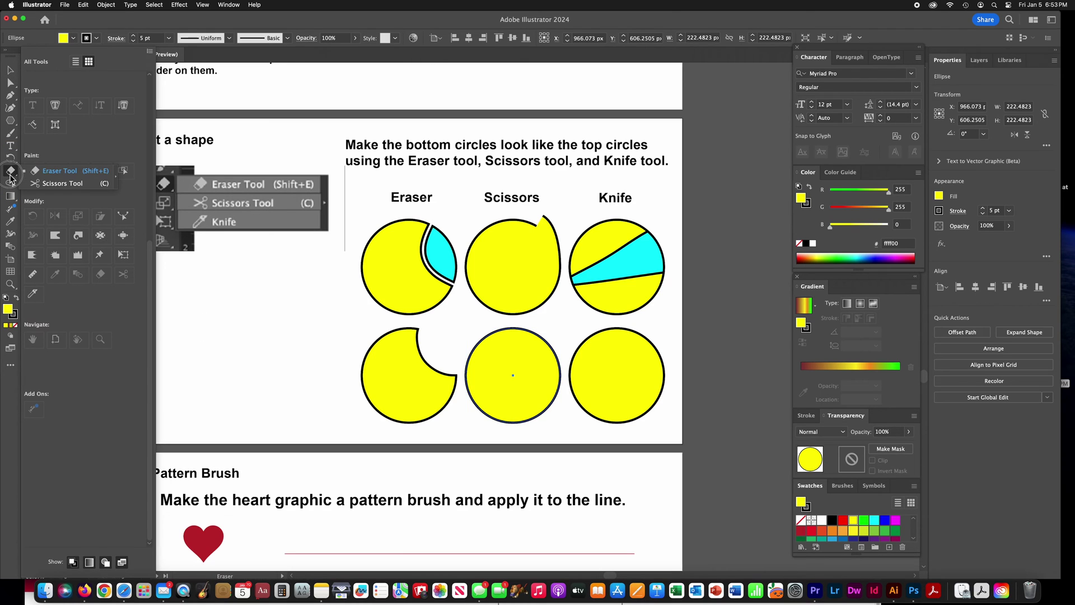
left_click(44, 186)
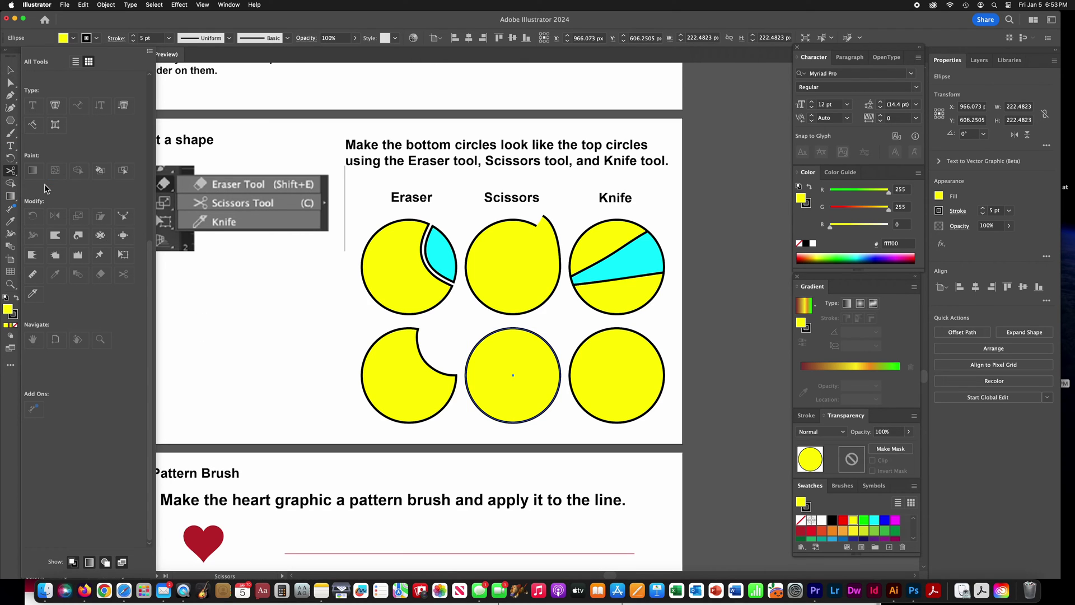
left_click(543, 340)
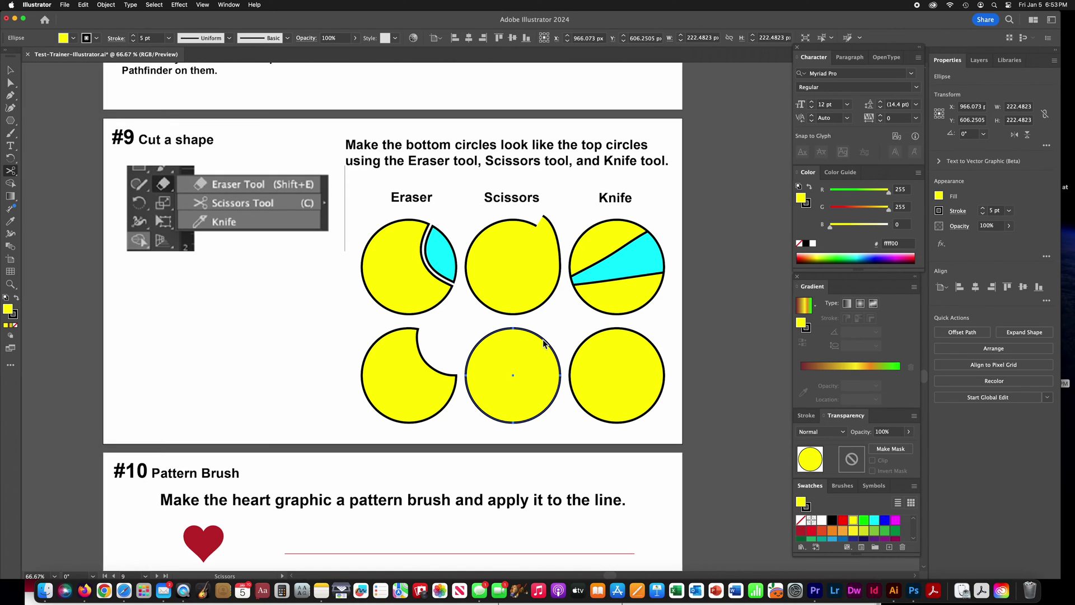
left_click(541, 336)
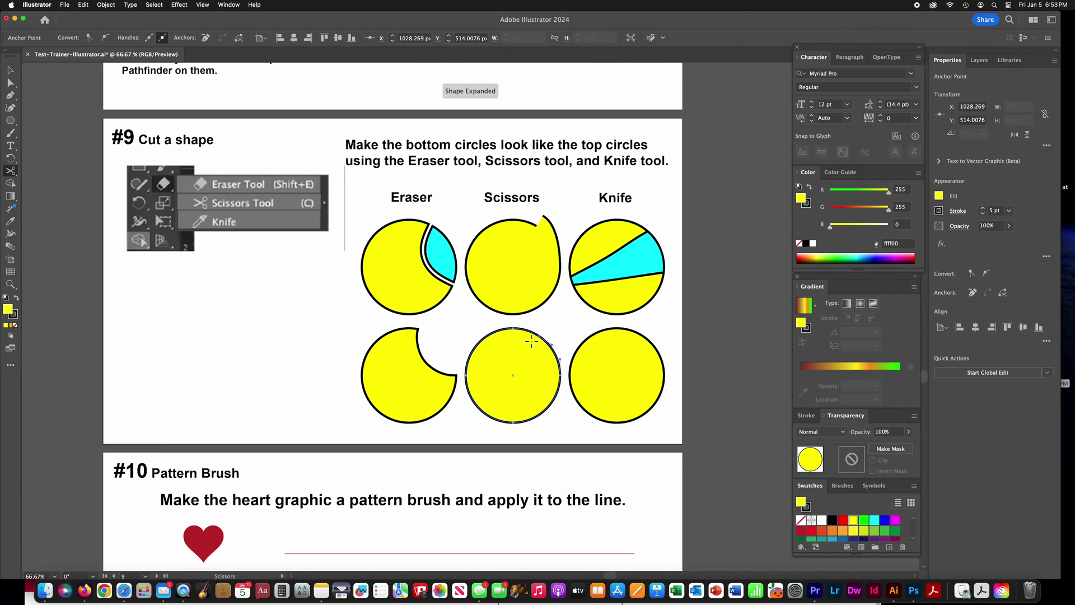
left_click(10, 82)
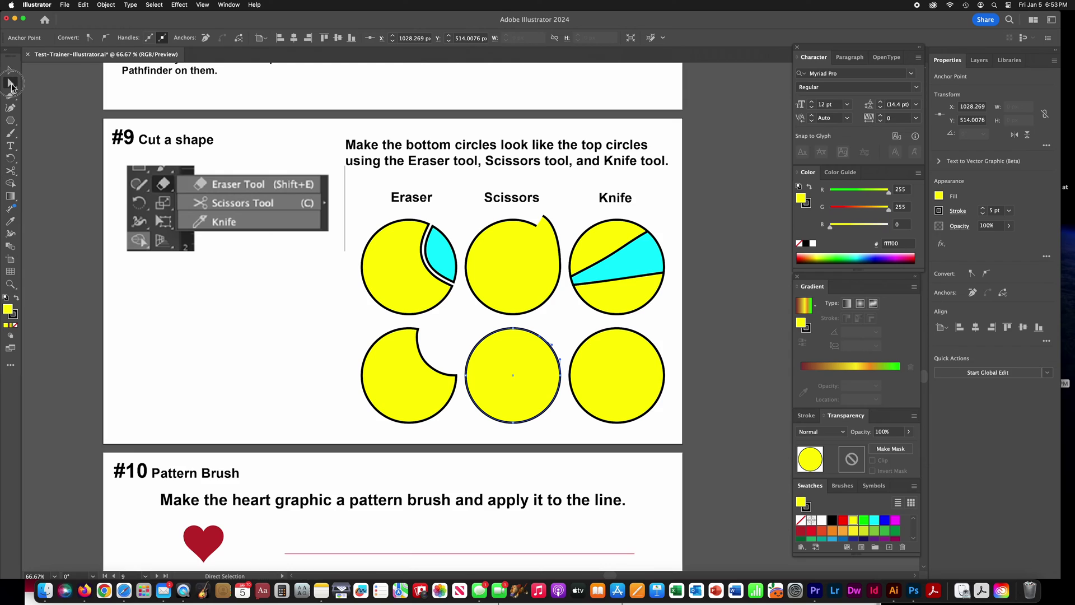
left_click_drag(543, 340, 546, 334)
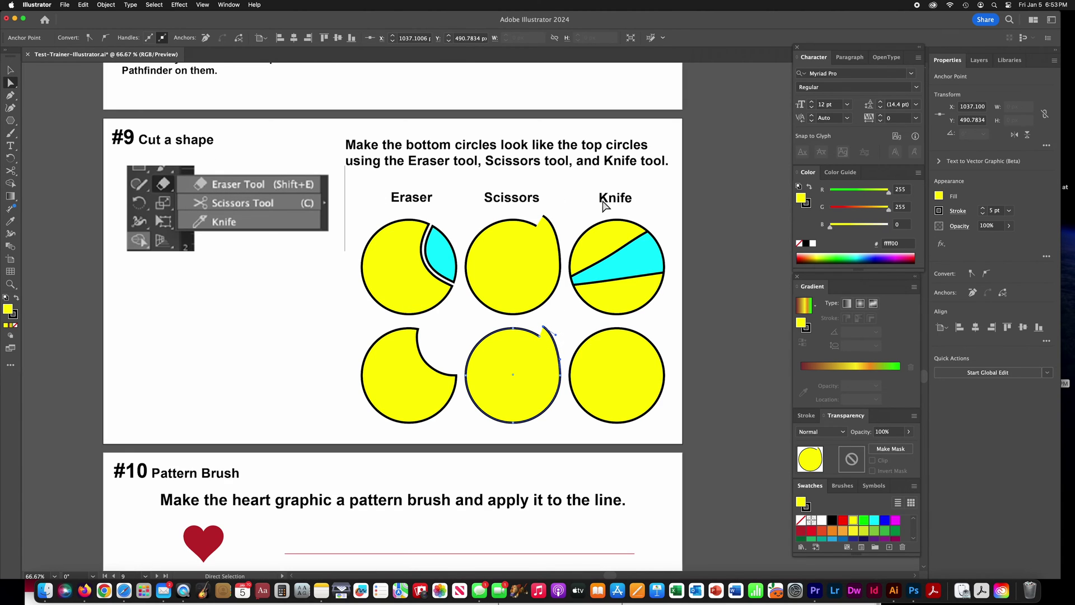
- Select the bottom-right circle and slice across it with the Knife tool
left_click(11, 70)
left_click(498, 360)
left_click(607, 370)
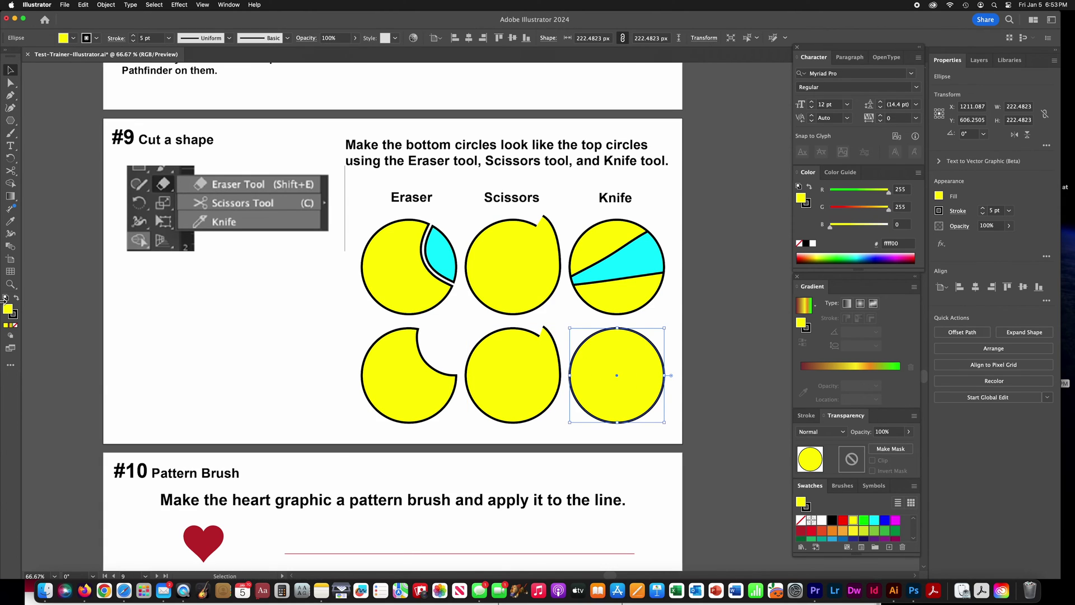
left_click(10, 364)
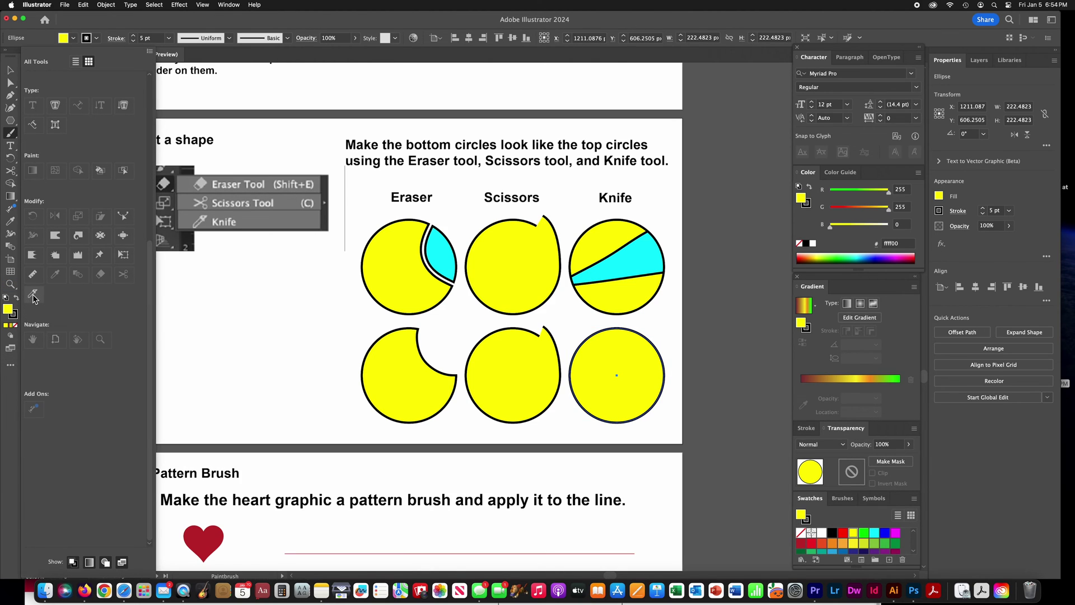
left_click(624, 343)
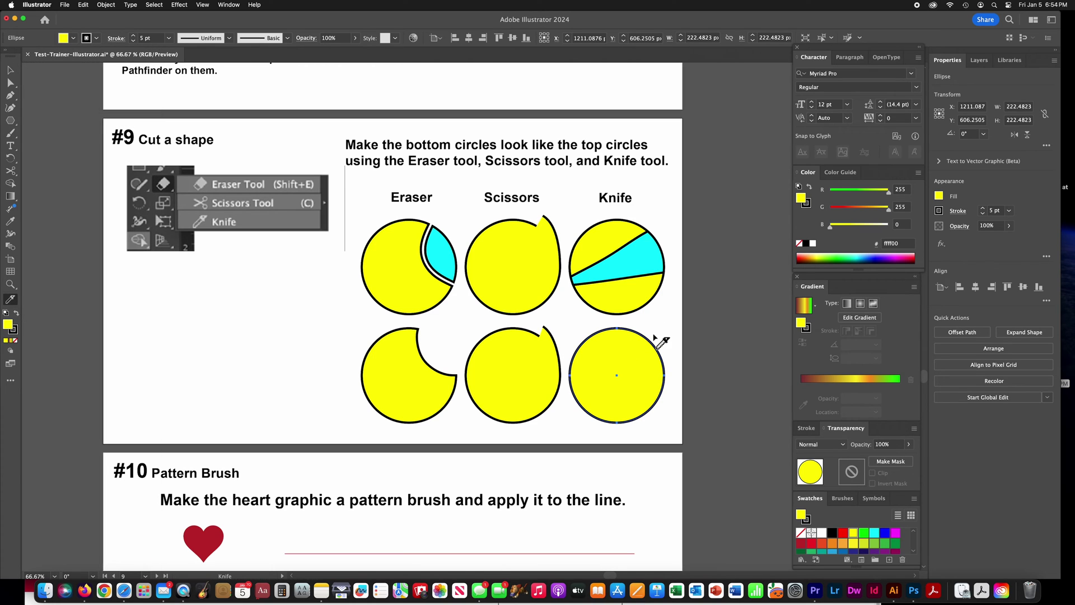
mouse_move(655, 336)
left_mouse_down()
mouse_move(570, 379)
mouse_move(569, 391)
mouse_move(676, 375)
mouse_move(650, 332)
left_mouse_up()
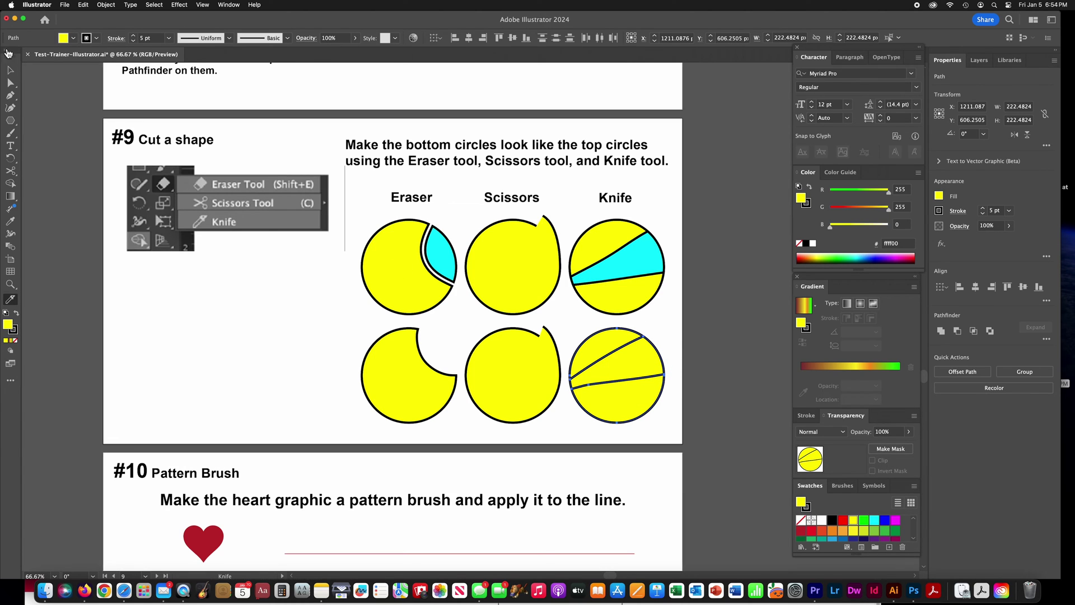
- Delete the middle wedge of the sliced circle, leaving its top and bottom pieces
left_click(10, 83)
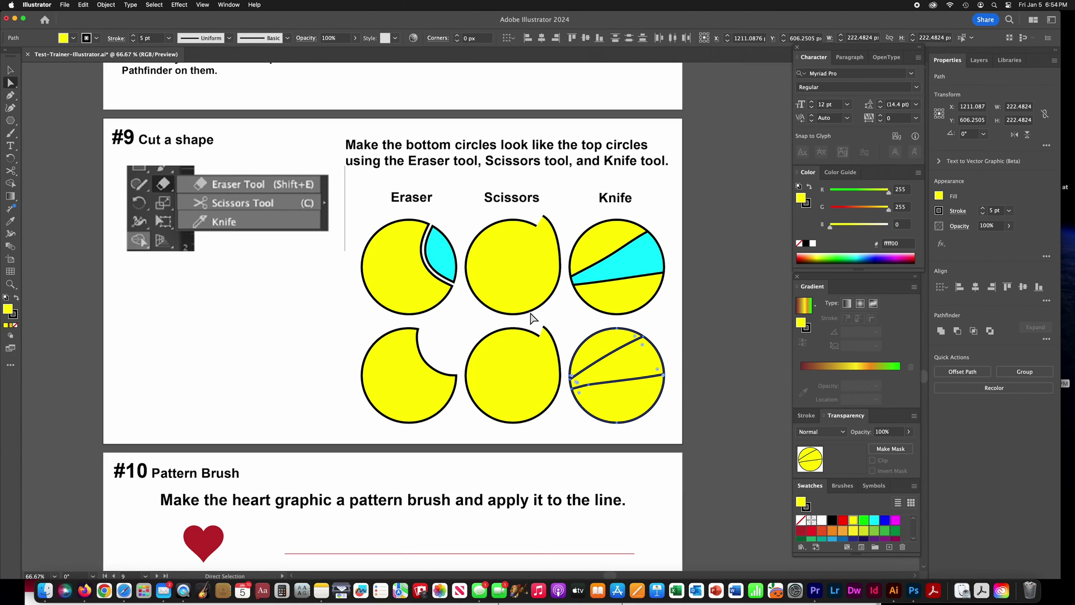
left_click(631, 368)
key("Delete")
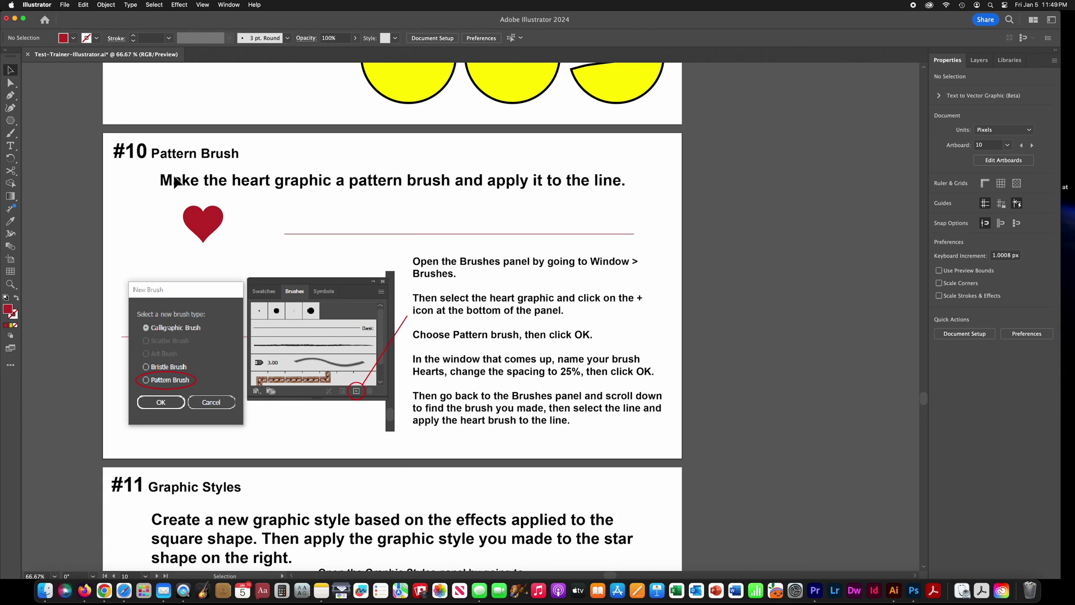
- With the heart selected, show the Brushes panel, reposition it, and start a New Brush
left_click(197, 220)
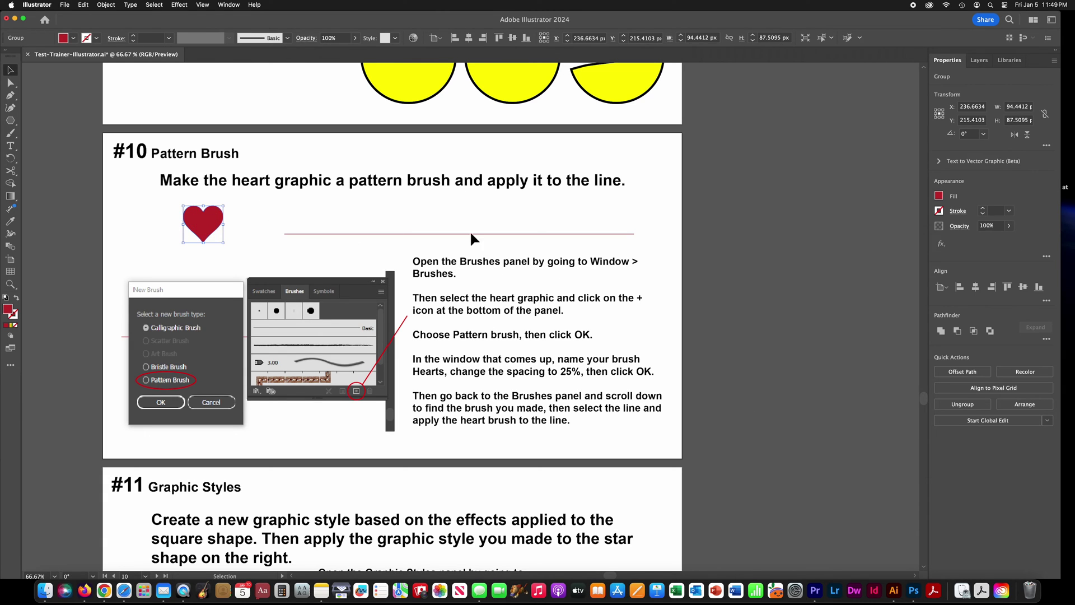
left_click(234, 5)
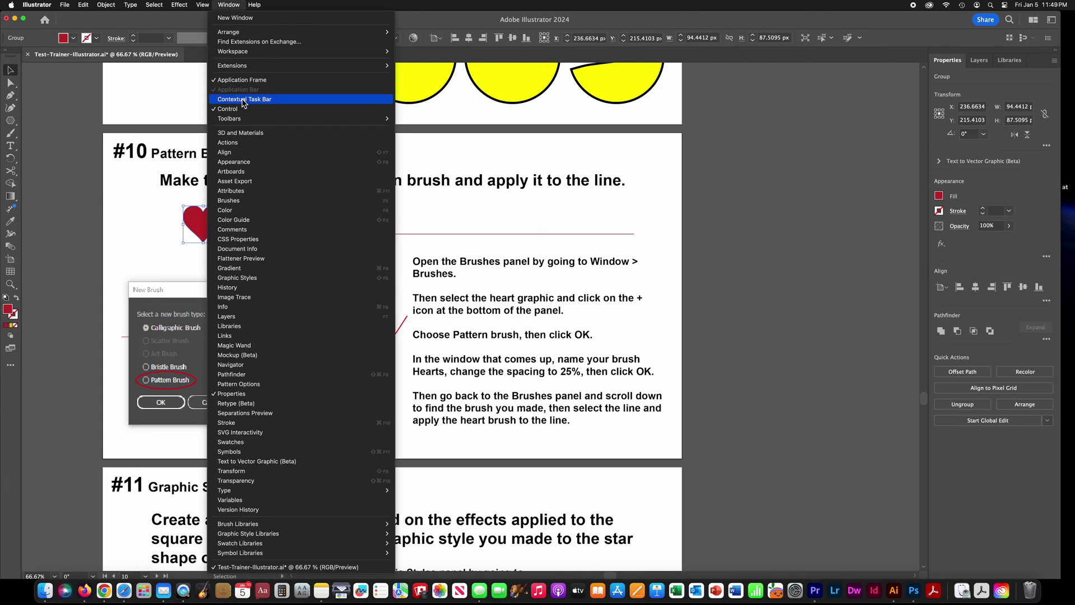
left_click(235, 200)
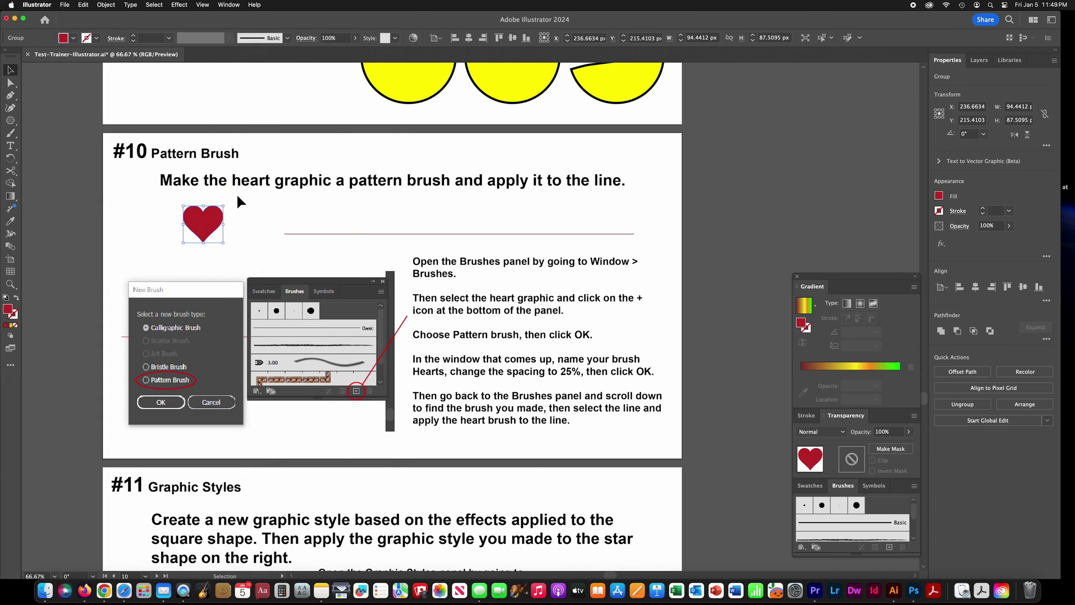
left_click_drag(836, 280, 819, 104)
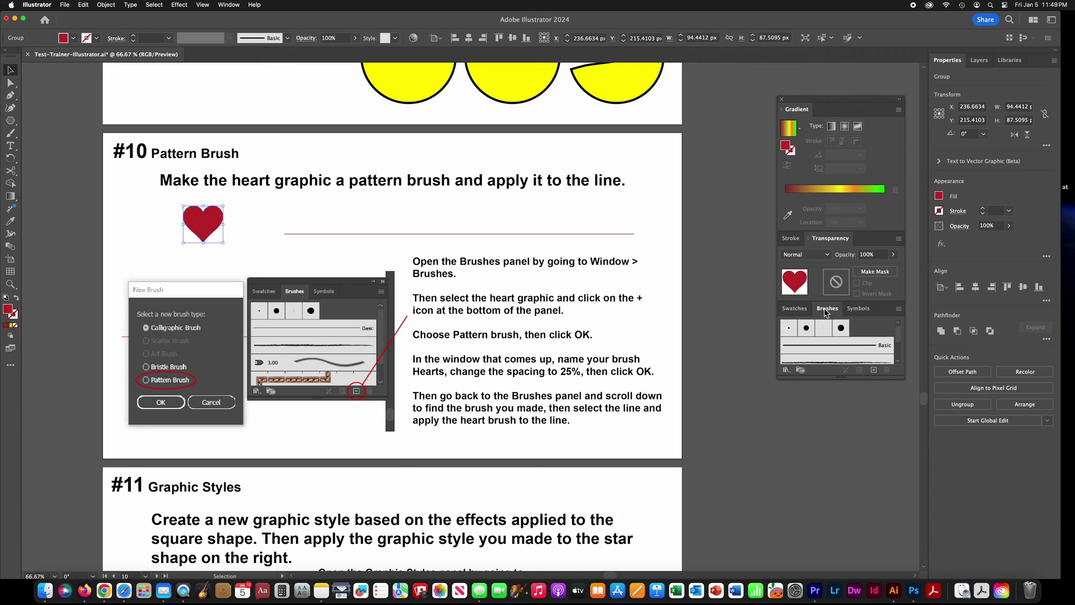
left_click(873, 370)
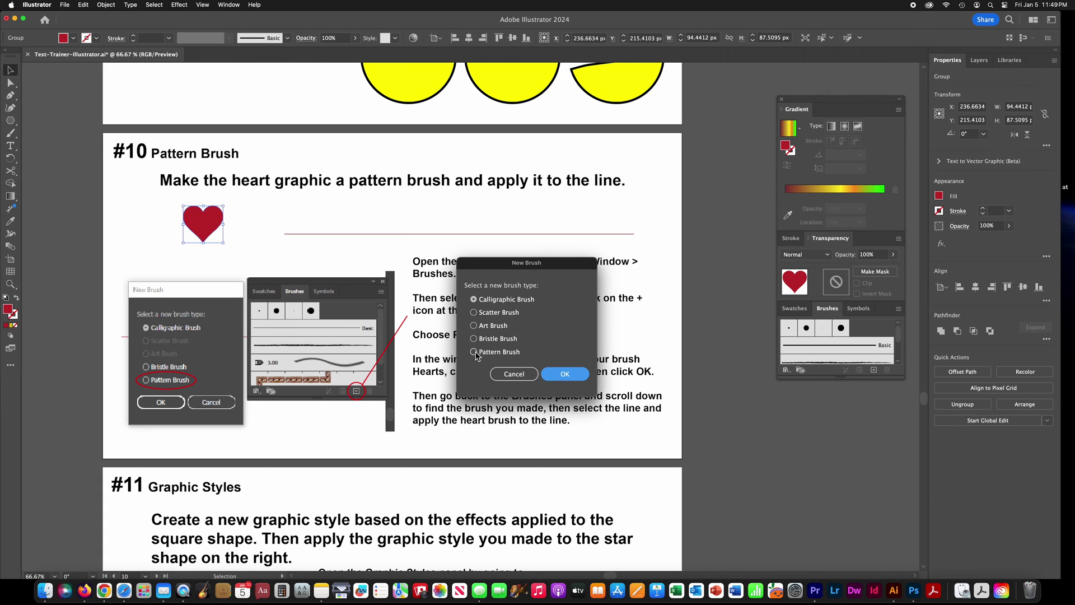
- Create a Pattern Brush from the heart named 'Hearts' with 25% spacing
left_click(475, 352)
left_click(564, 374)
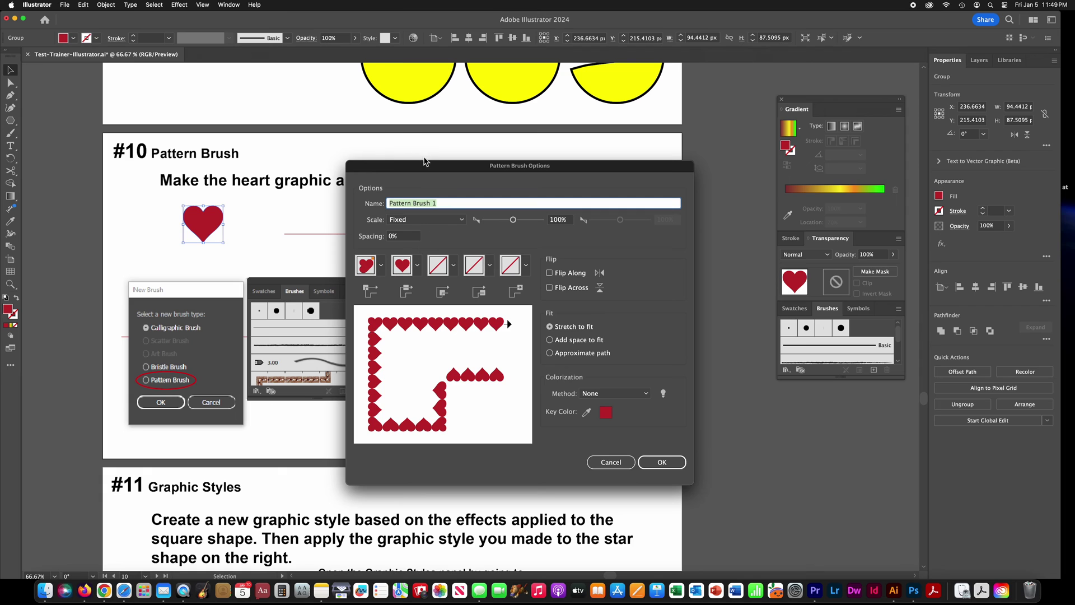
left_click_drag(427, 166, 748, 221)
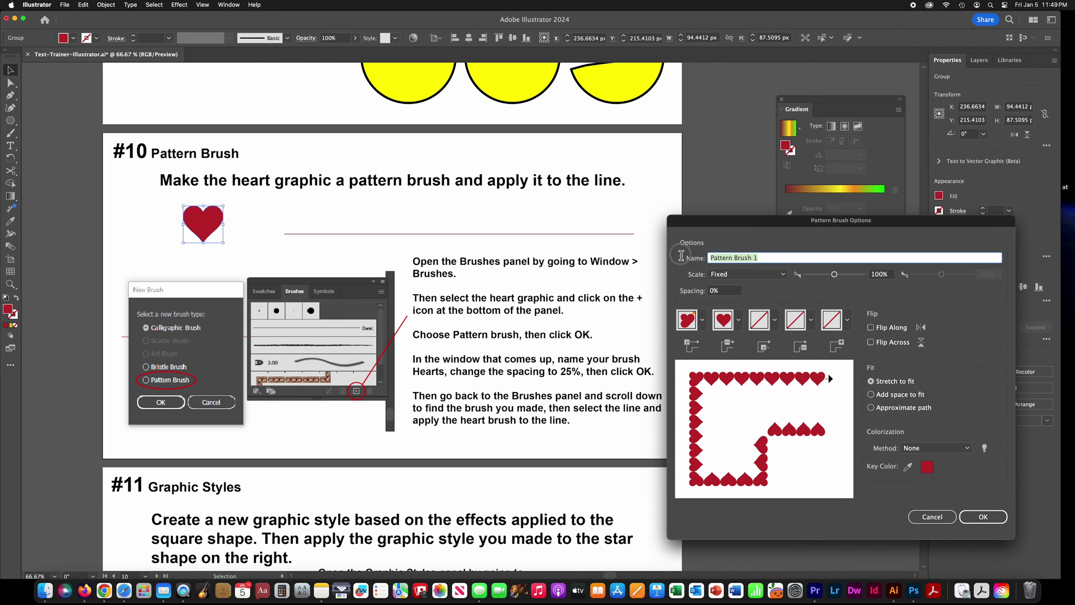
type("Hearts")
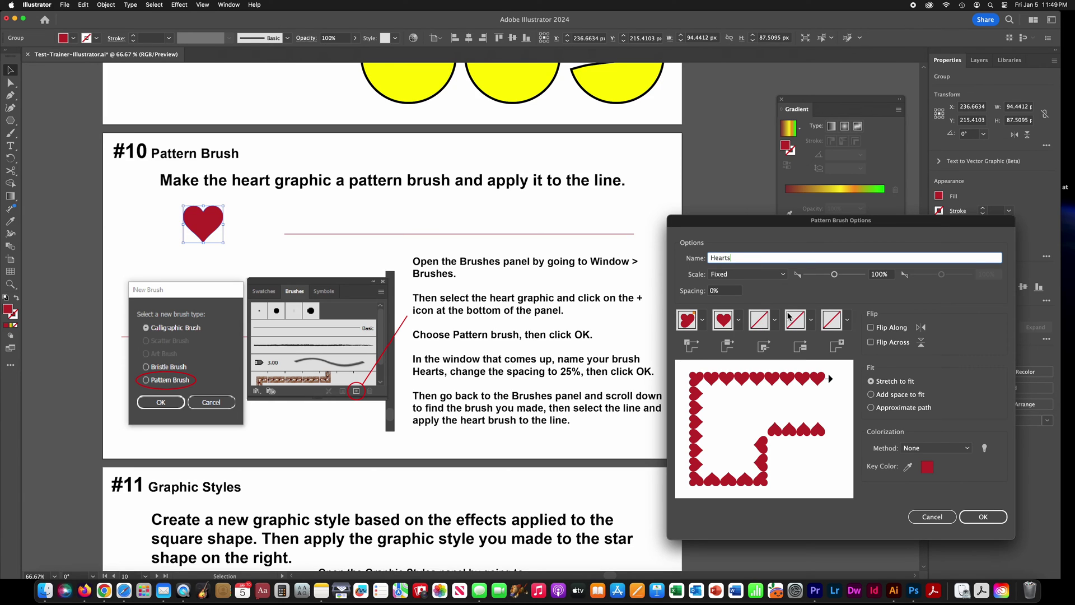
left_click(725, 290)
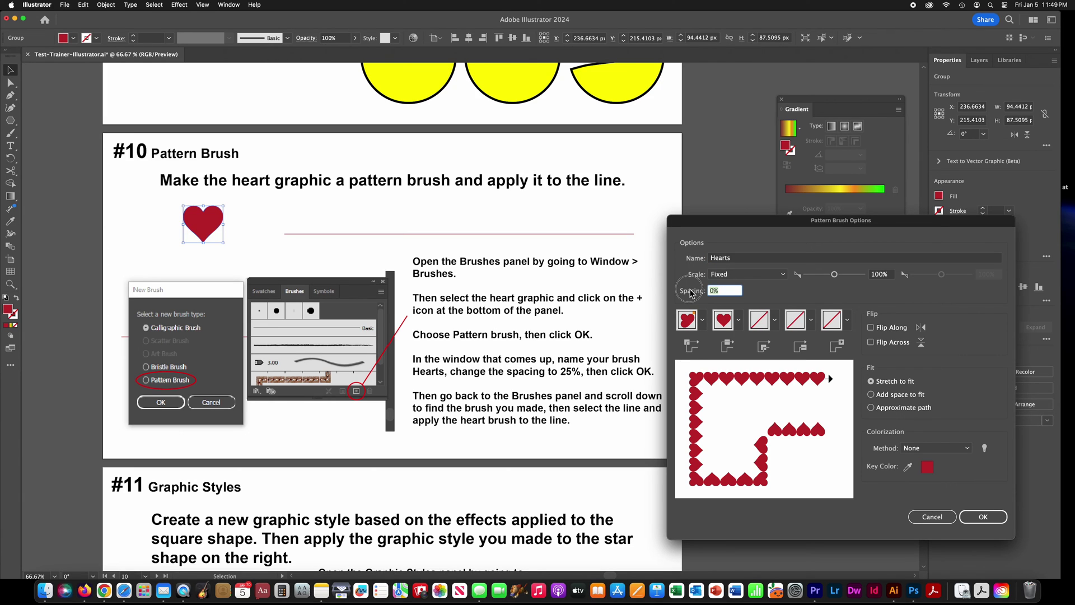
type("25")
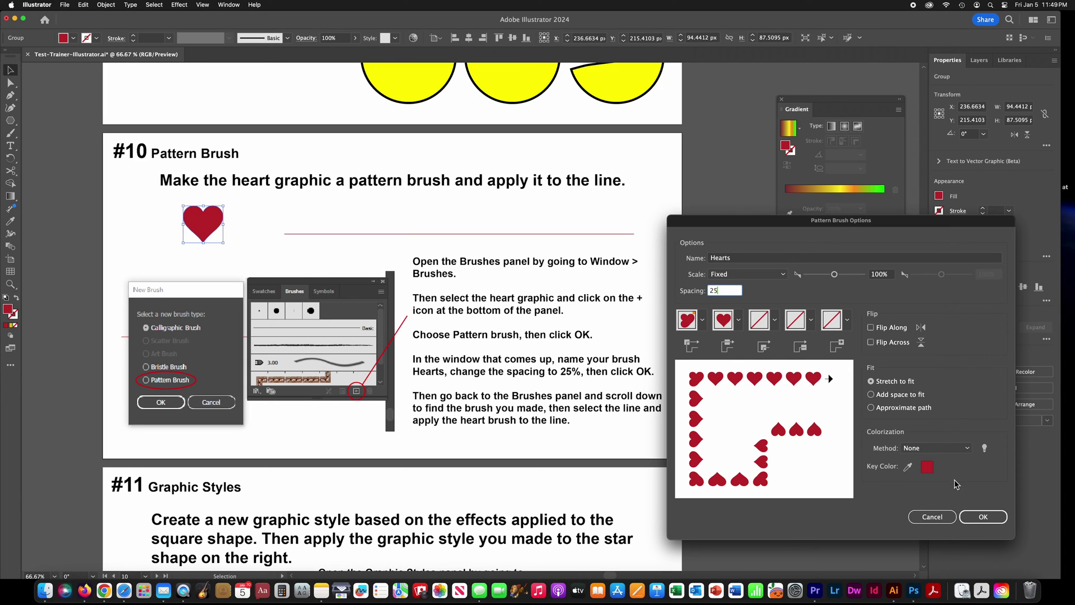
left_click(984, 518)
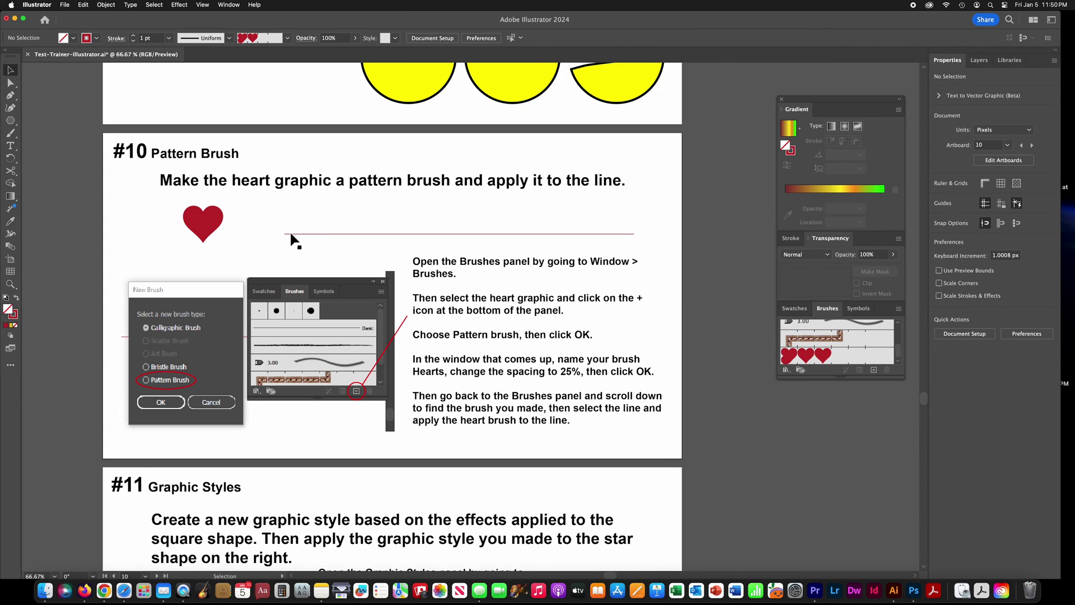
- Apply the Hearts pattern brush to exercise #10's thin red line
left_click(308, 234)
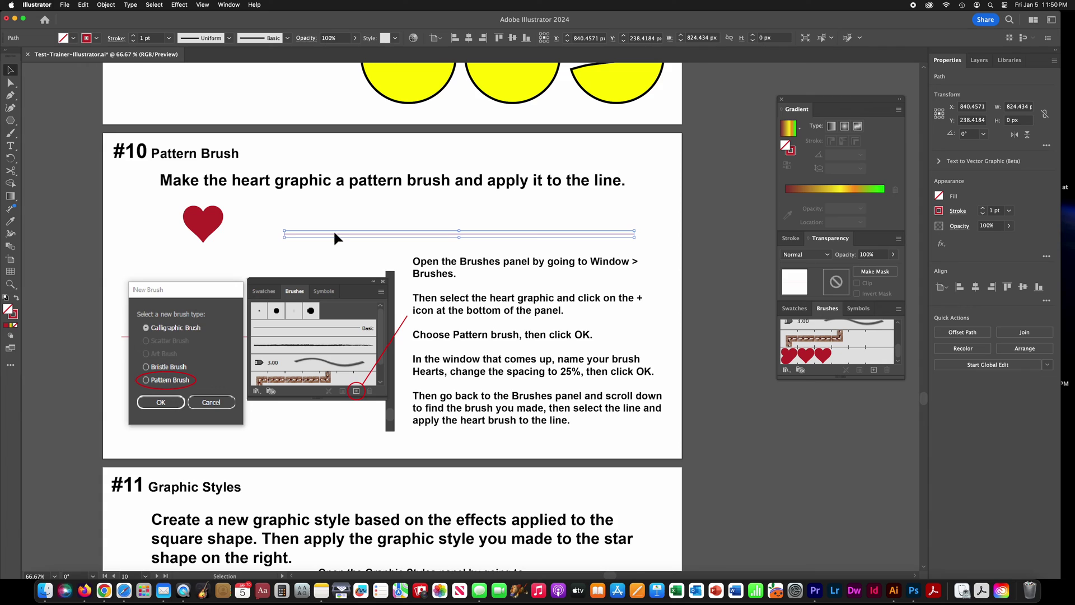
left_click(813, 356)
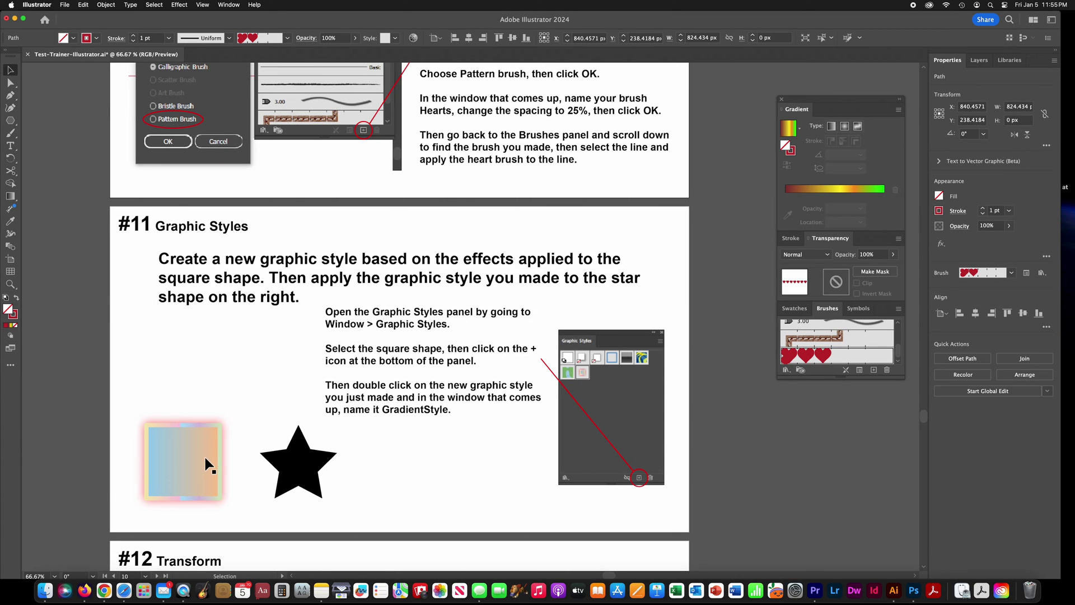
- Open the Graphic Styles panel and save the gradient square's appearance as a new graphic style
left_click(227, 5)
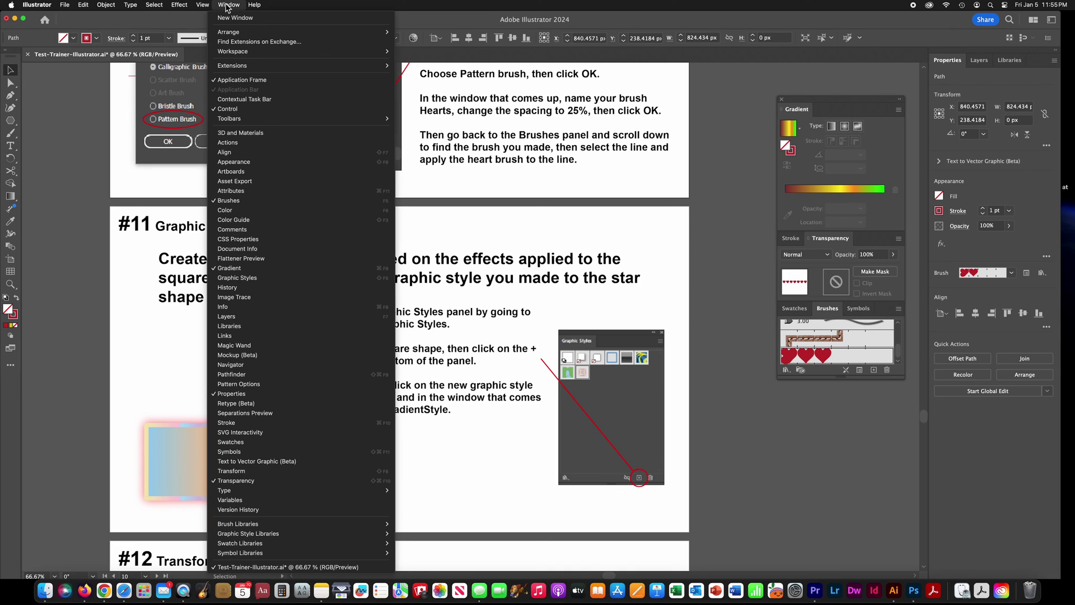
left_click(250, 282)
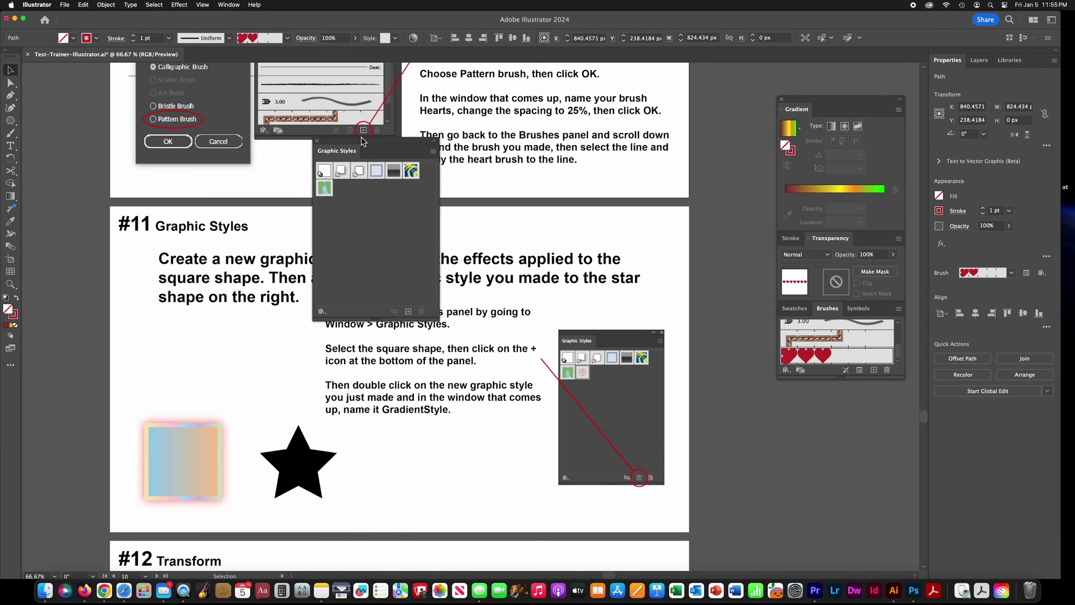
mouse_move(347, 145)
left_mouse_down()
mouse_move(387, 147)
mouse_move(697, 261)
mouse_move(697, 287)
left_mouse_up()
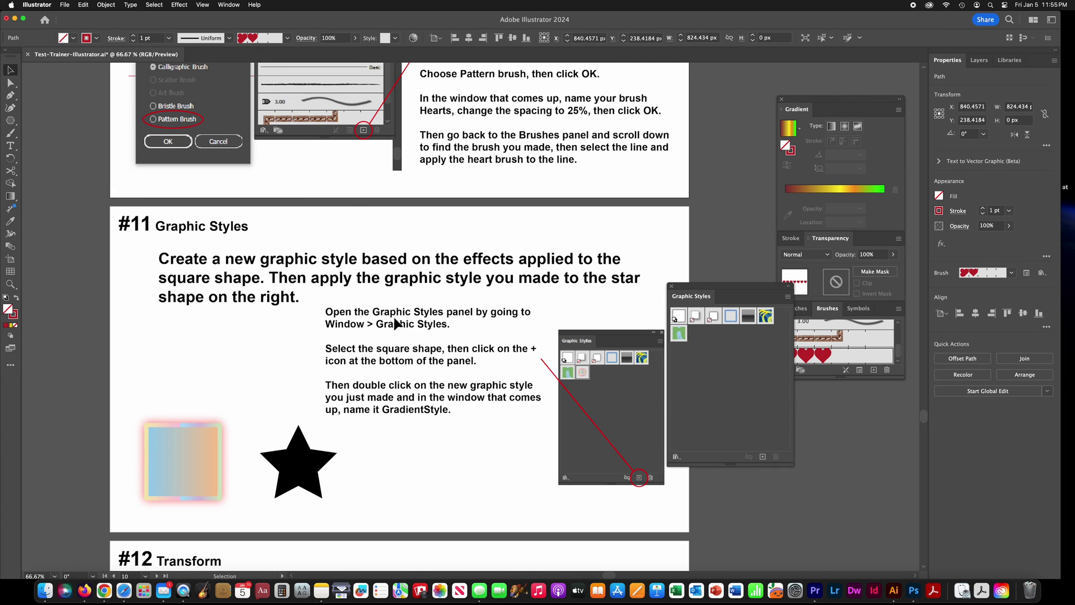
left_click(204, 448)
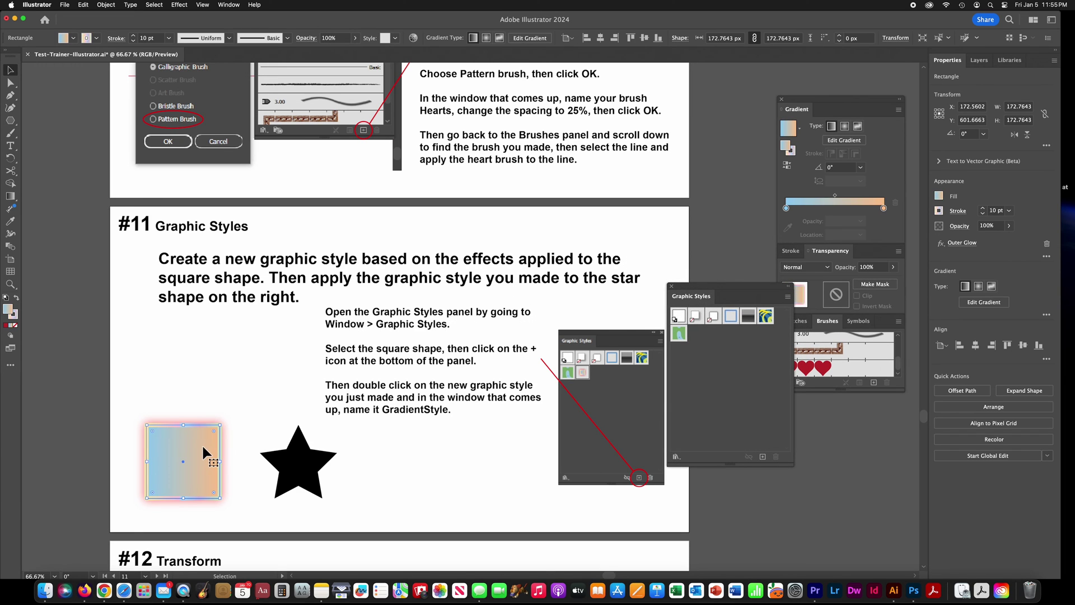
left_click(762, 457)
- Rename the new style 'Gra' and apply it to the black star
double_click(697, 334)
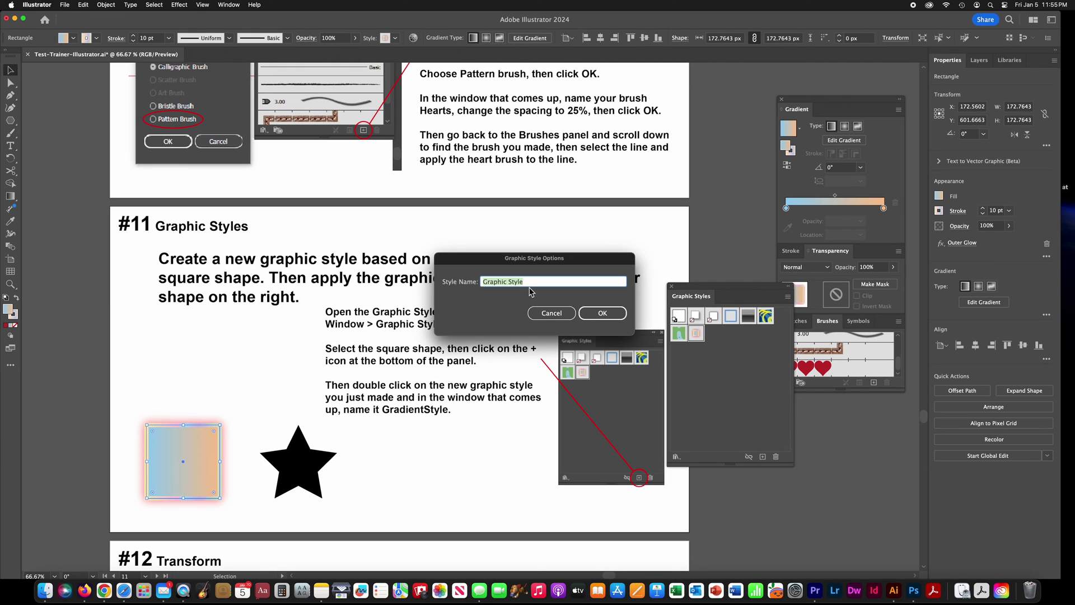
type("Gra")
key("Return")
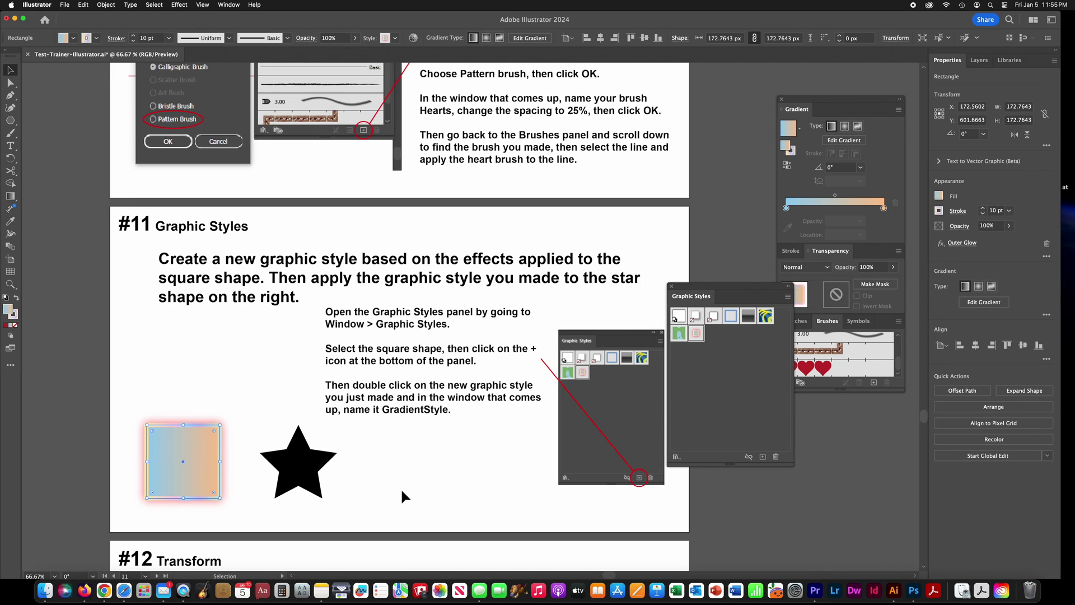
left_click(285, 474)
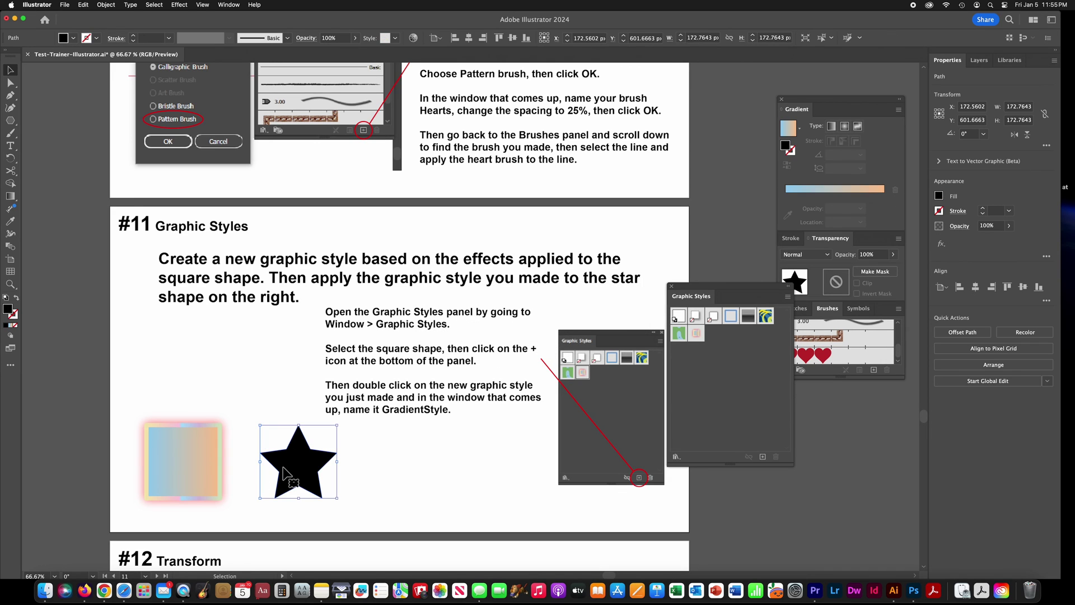
left_click(696, 334)
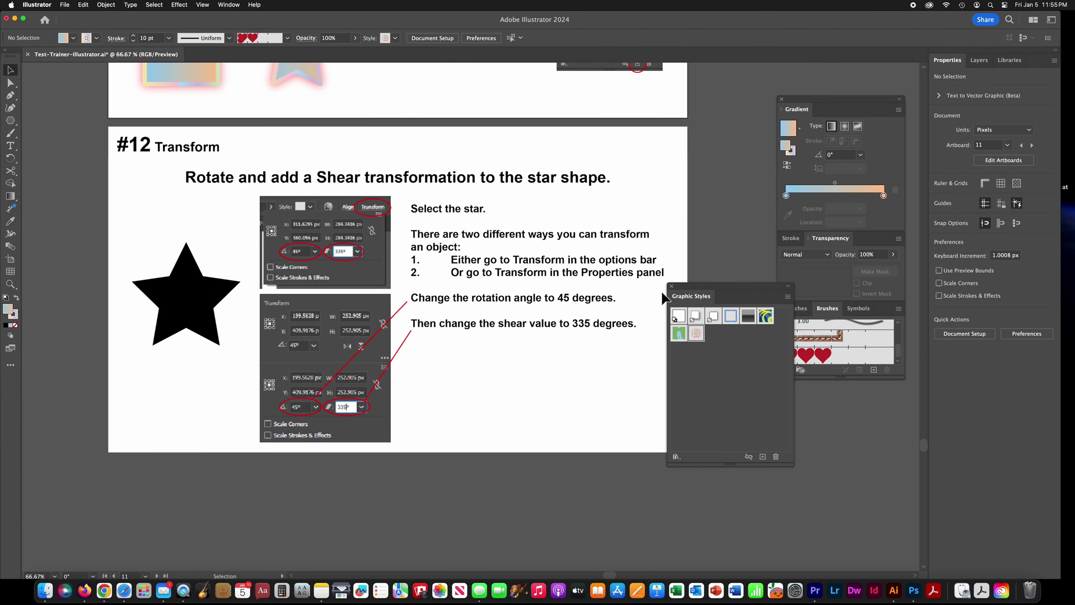
- Close Graphic Styles and rotate the exercise #12 star by 45° in Properties
left_click(671, 286)
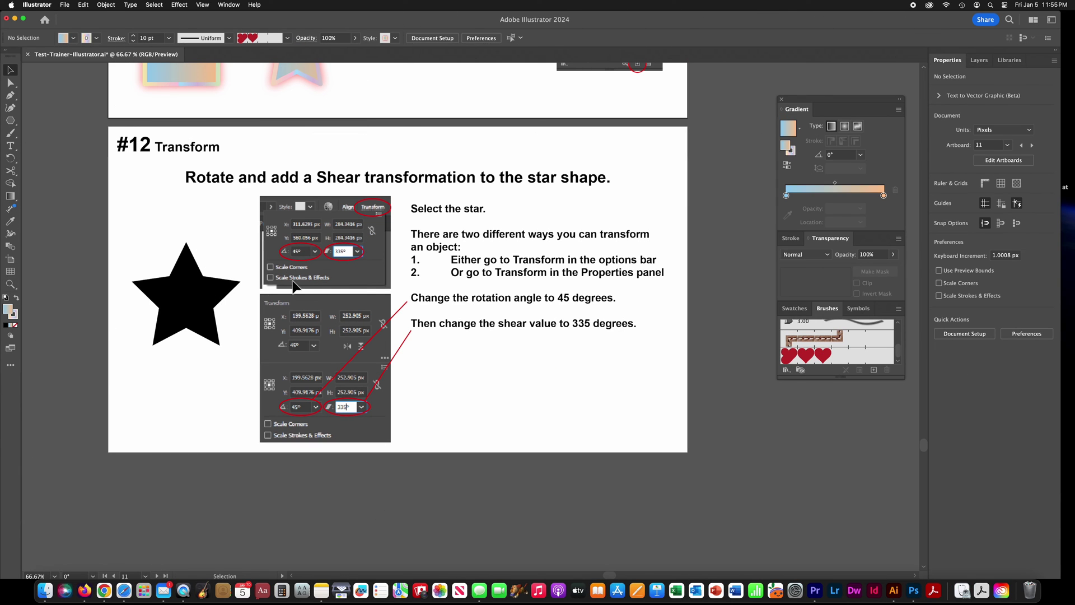
left_click(178, 300)
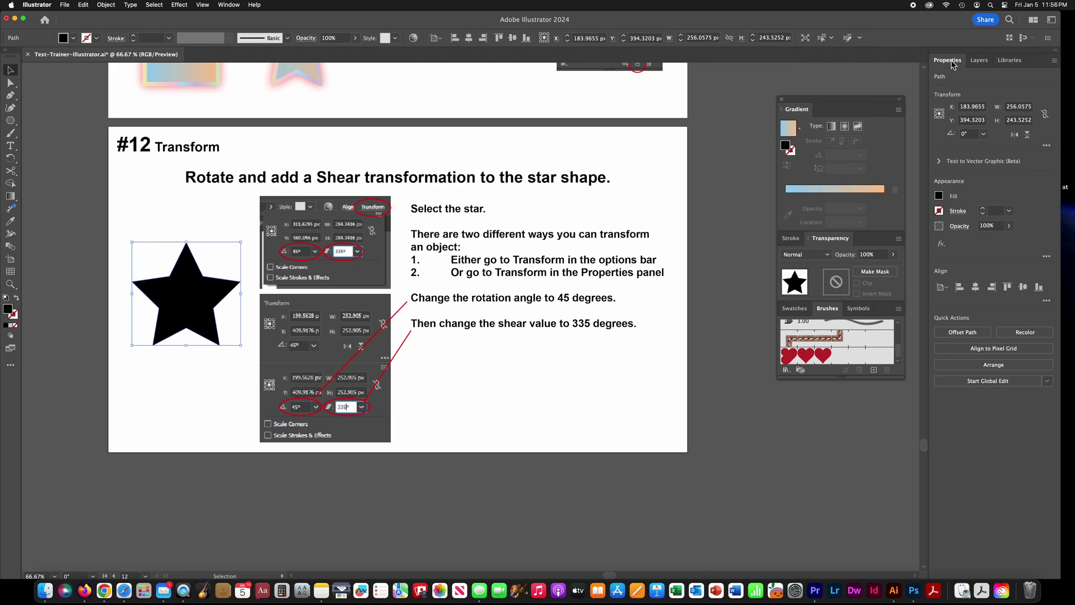
left_click(974, 135)
key("Return")
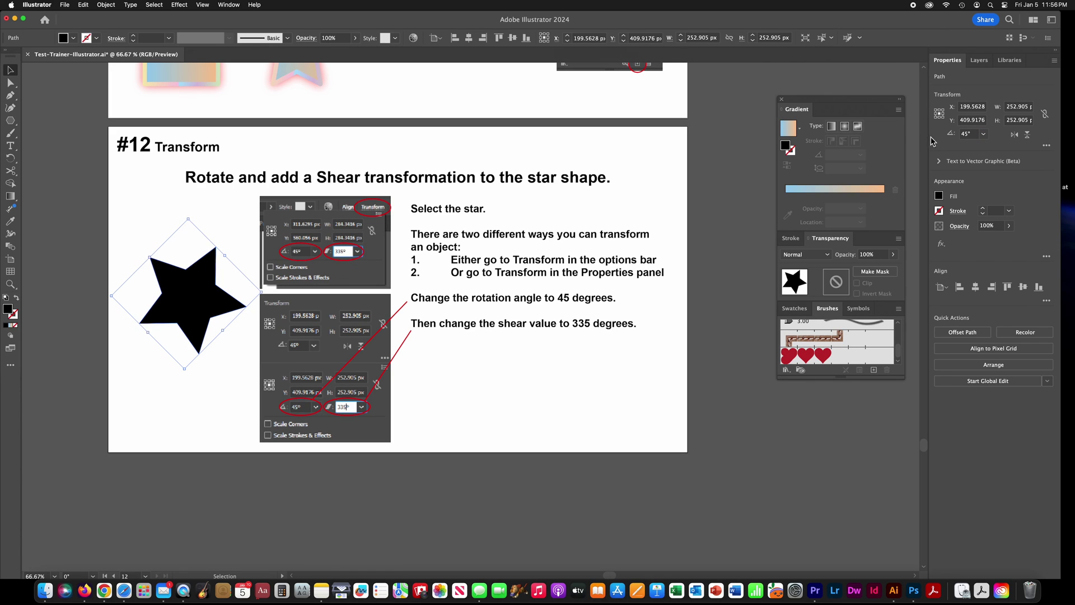
- Shear the star by 335°, then undo the rotation and shear to return it upright
left_click(1046, 147)
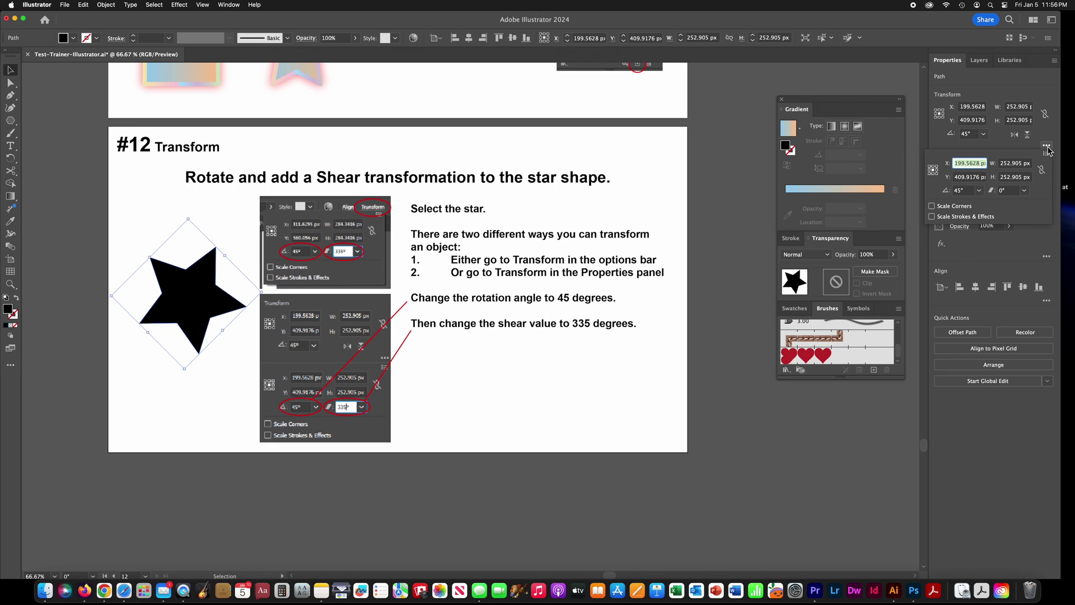
left_click(1015, 191)
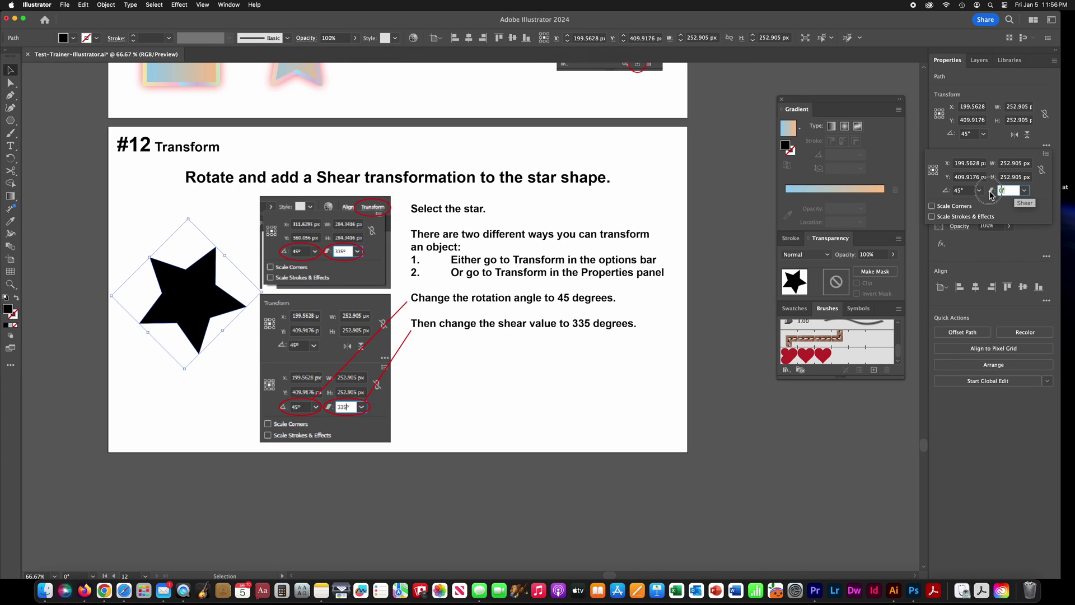
type("335")
key("Return")
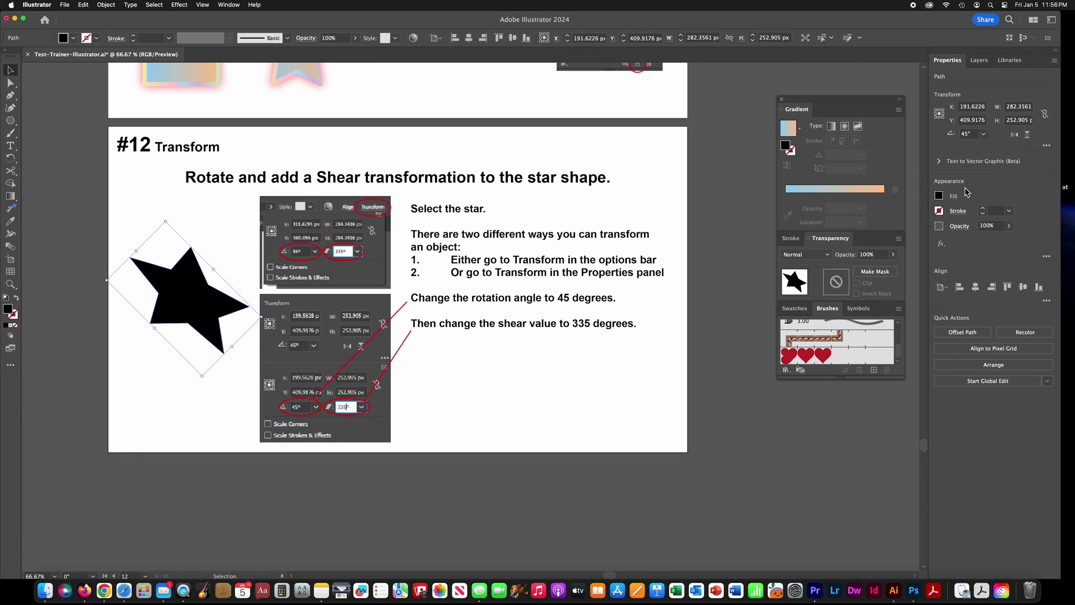
left_click(521, 386)
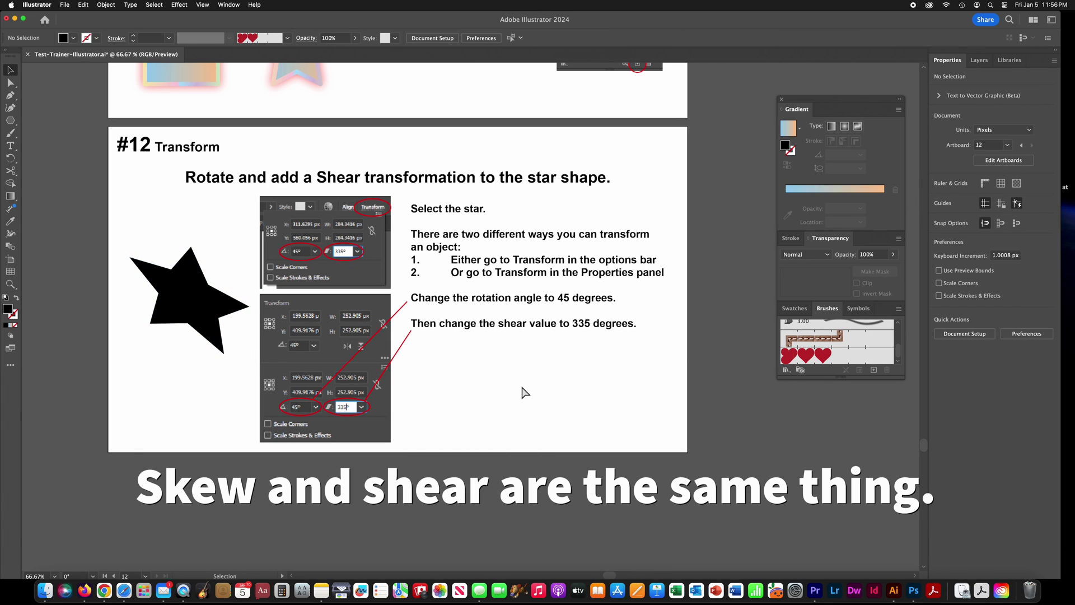
key("super+z")
key("super+z")
key("super+z")
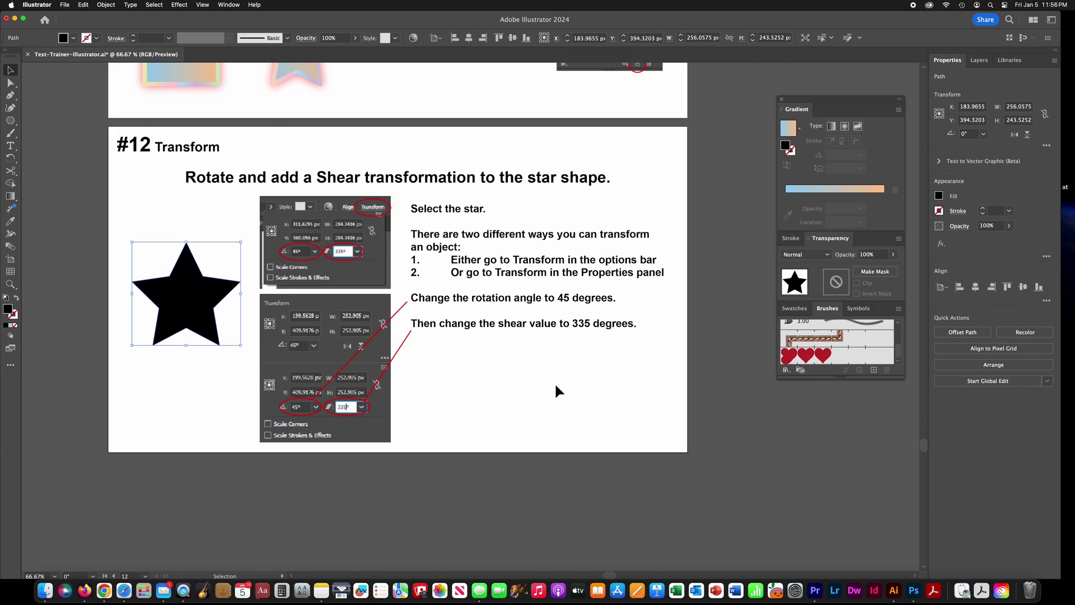
- Show the Transform panel and start editing the star's rotation angle field
left_click(233, 5)
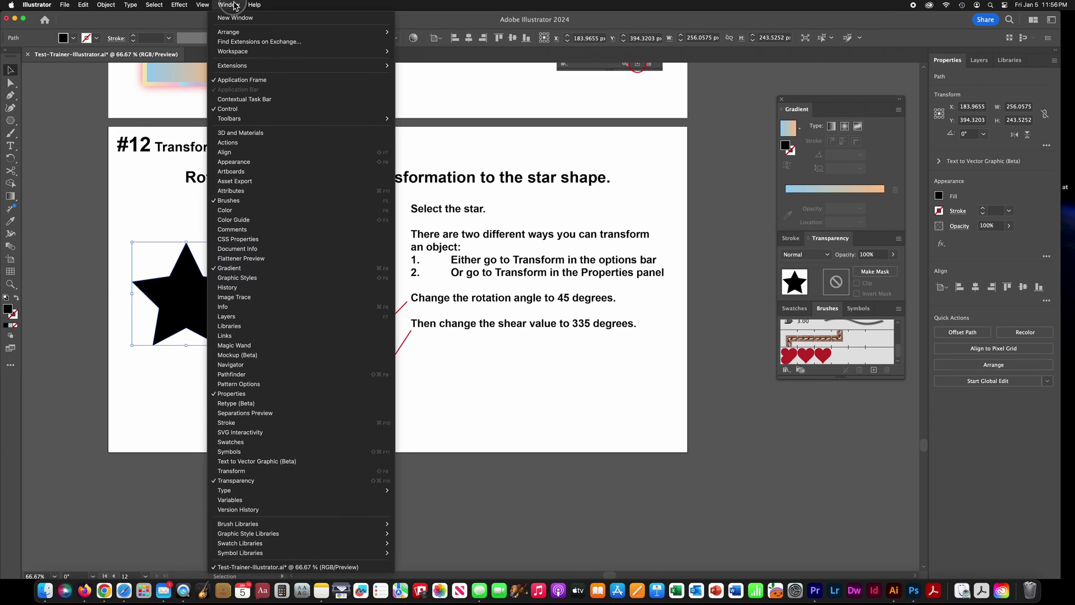
left_click(268, 473)
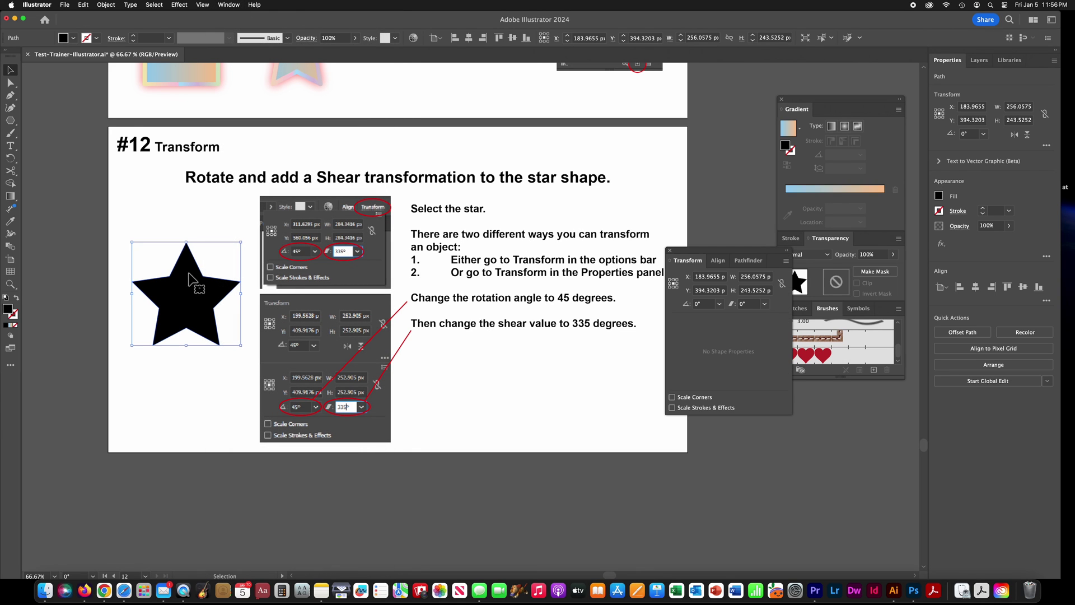
left_click(704, 304)
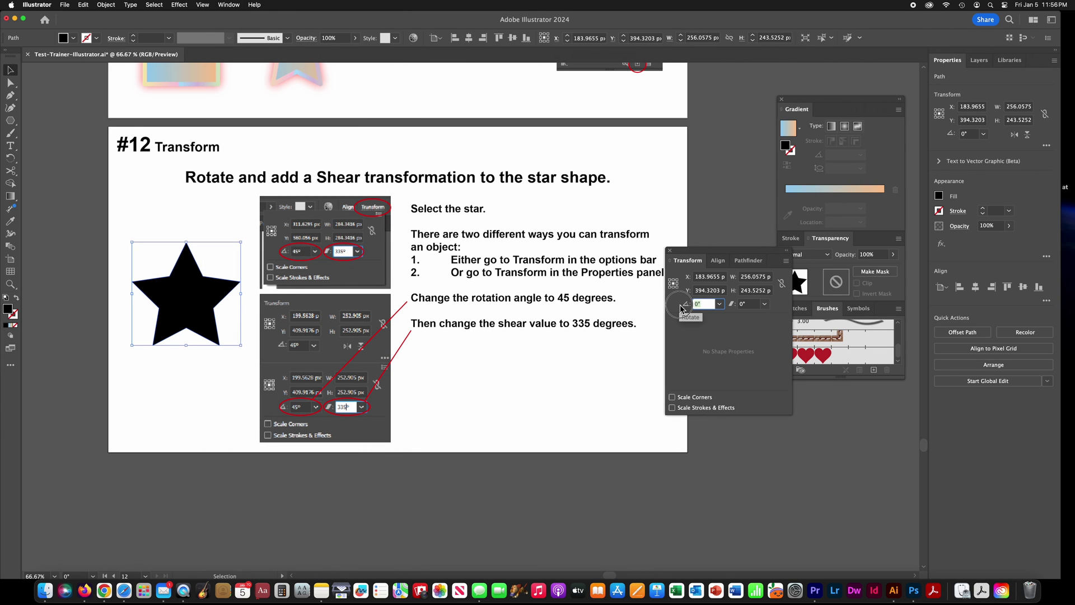